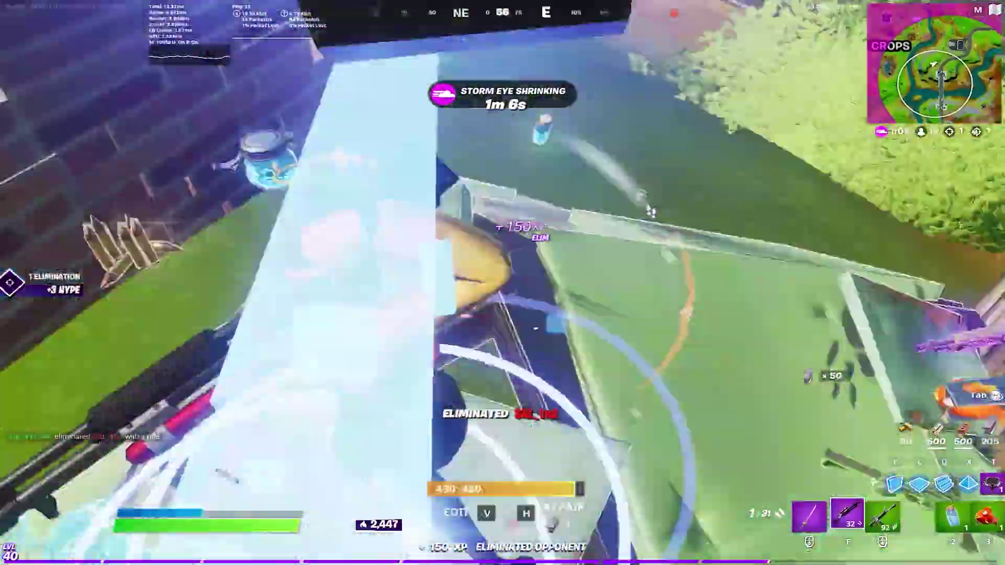
Step: Climb the ramp in Fortnite while building upward and switch back to the Pump Shotgun
key("w")
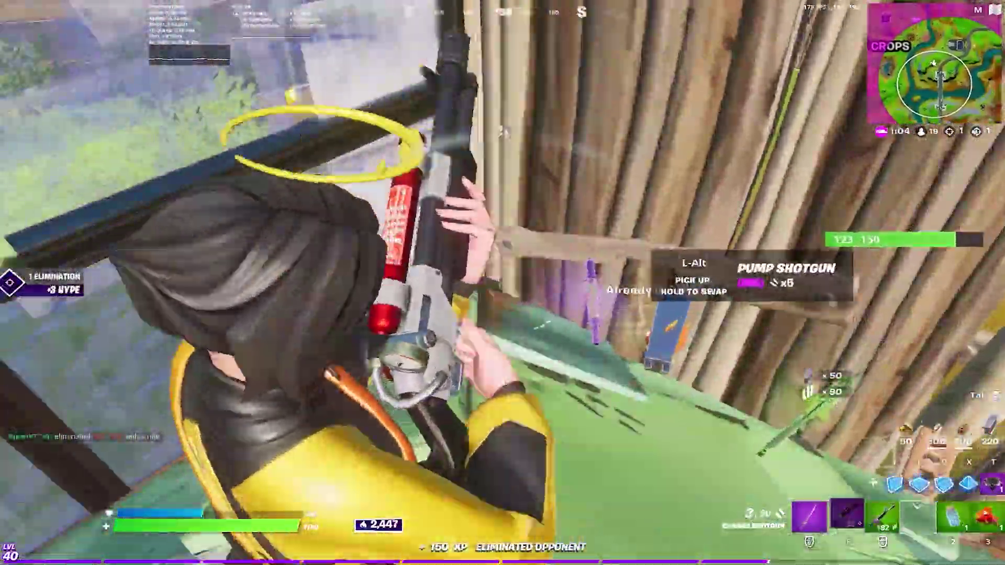
key("w")
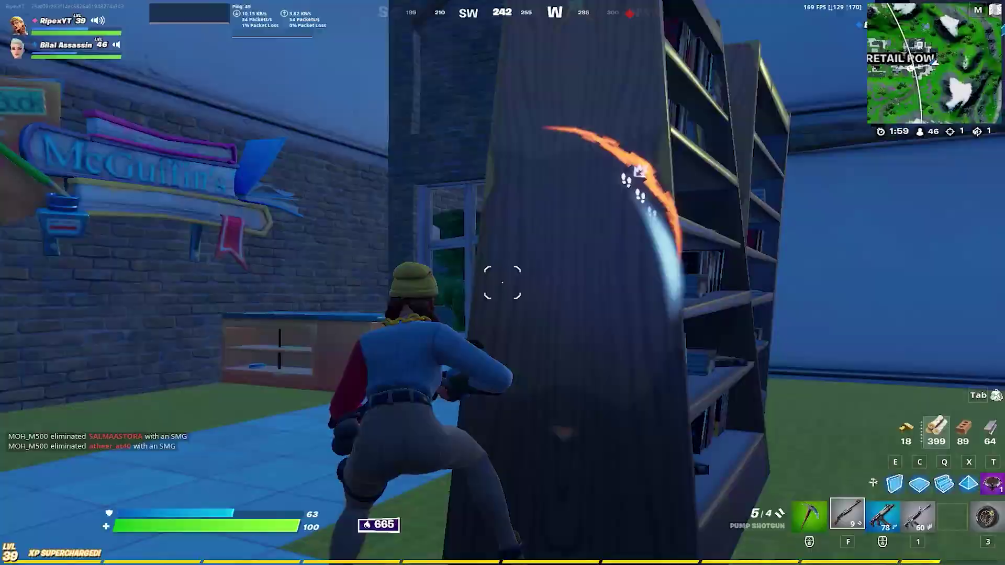
key("w")
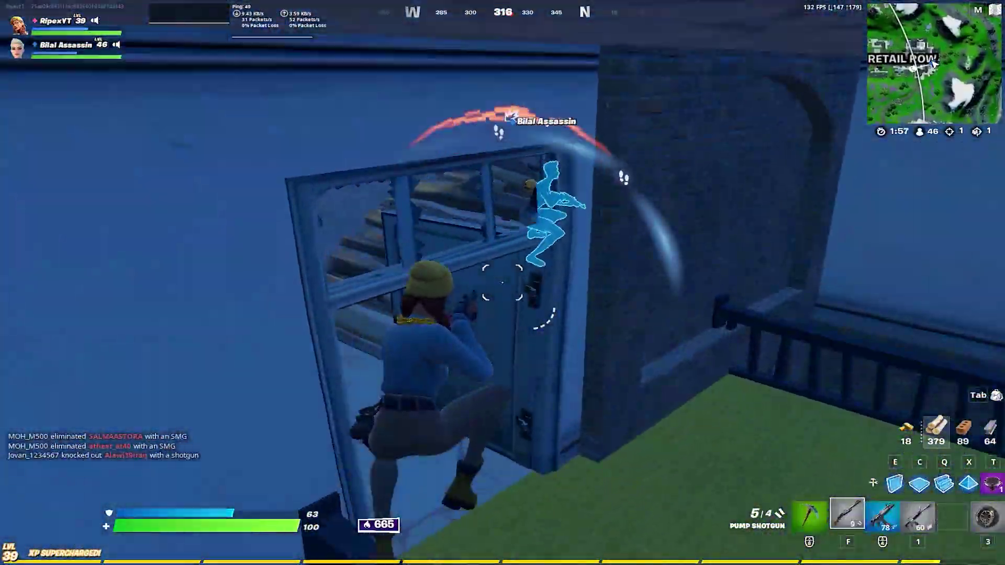
key("w")
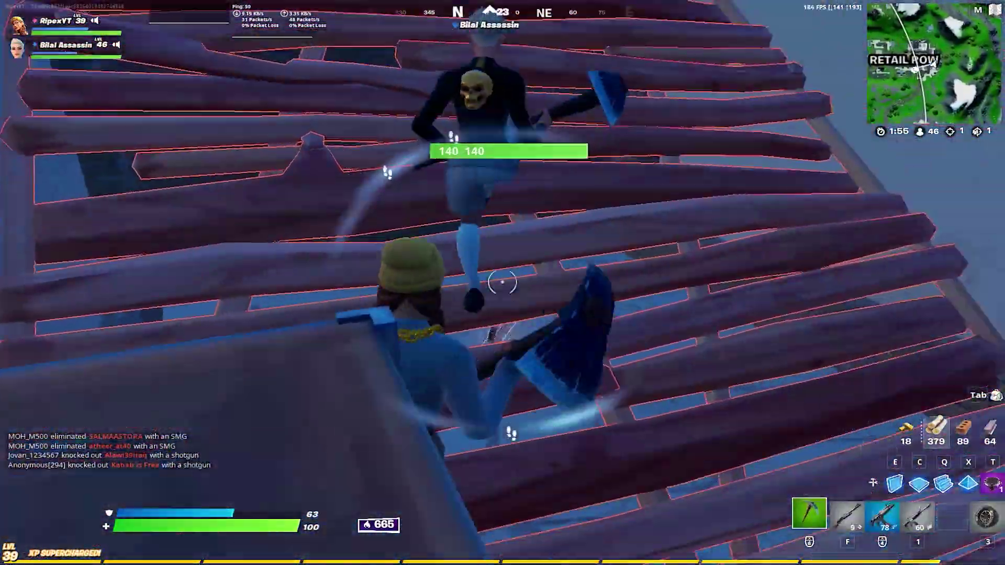
key("w")
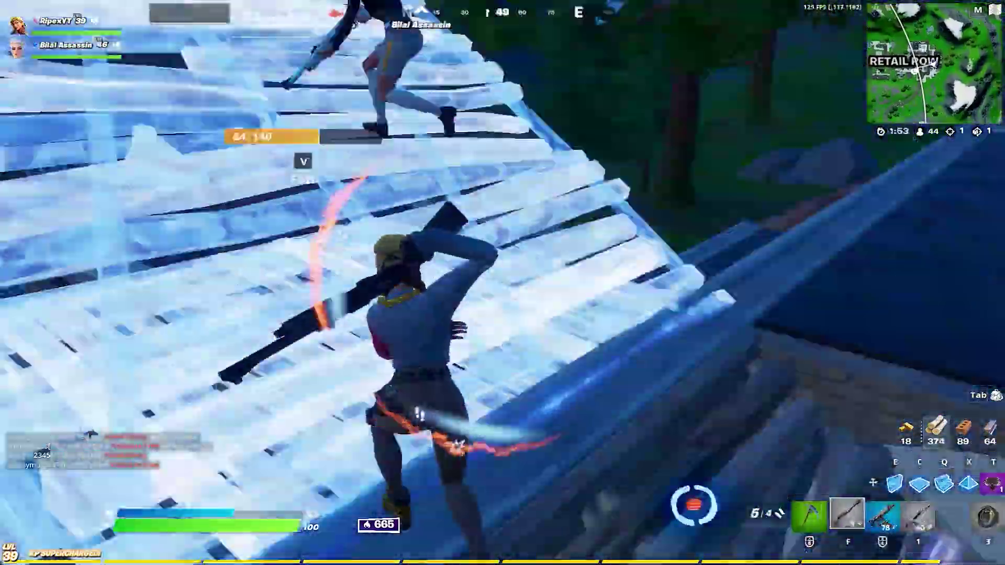
left_click(502, 283)
key("f")
Step: Fire the SMG at the enemy, then move Input Delay Pack Fortnite.rar to the desktop's top centre
key("w")
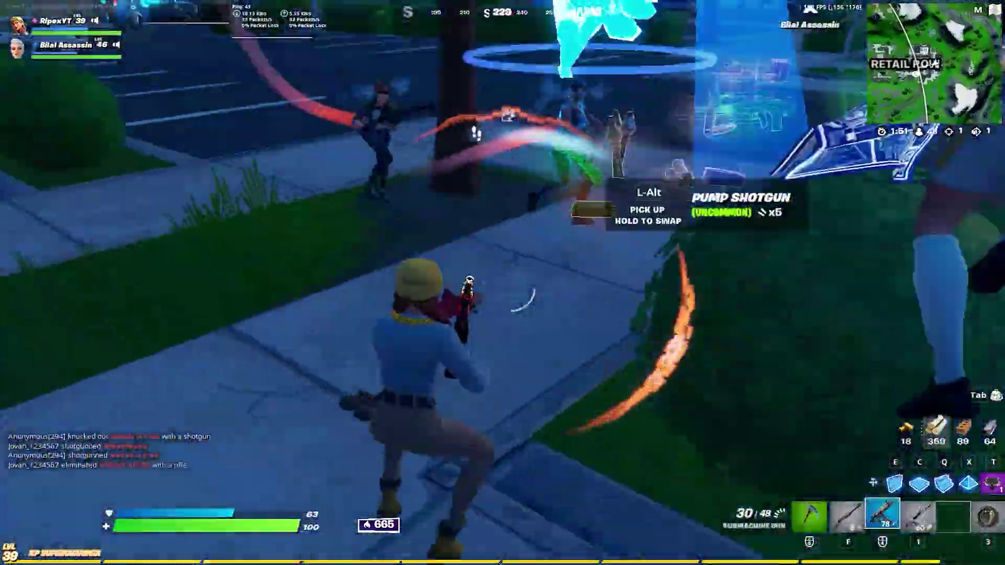
left_click(503, 283)
key("w")
left_click(503, 282)
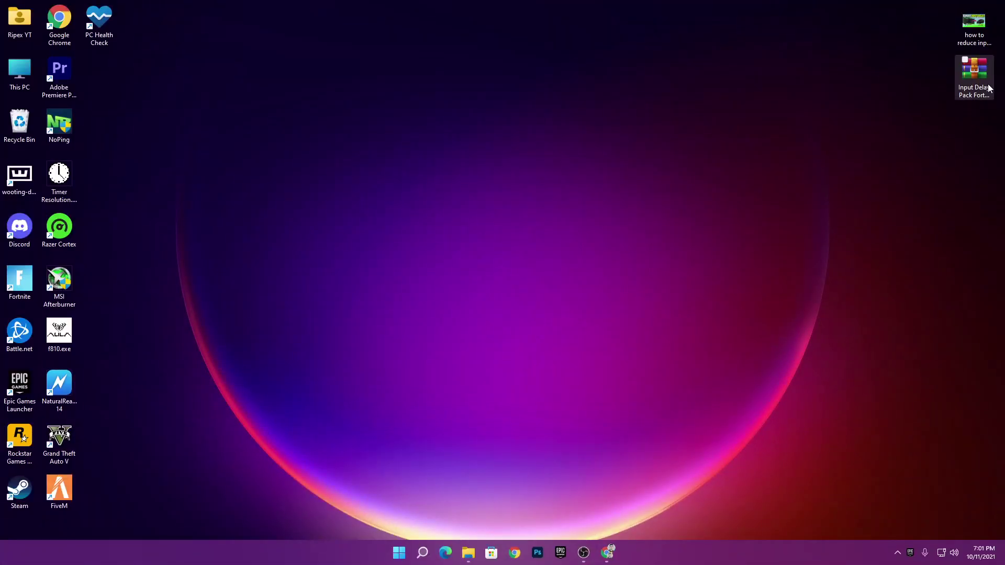
left_click_drag(975, 73, 539, 106)
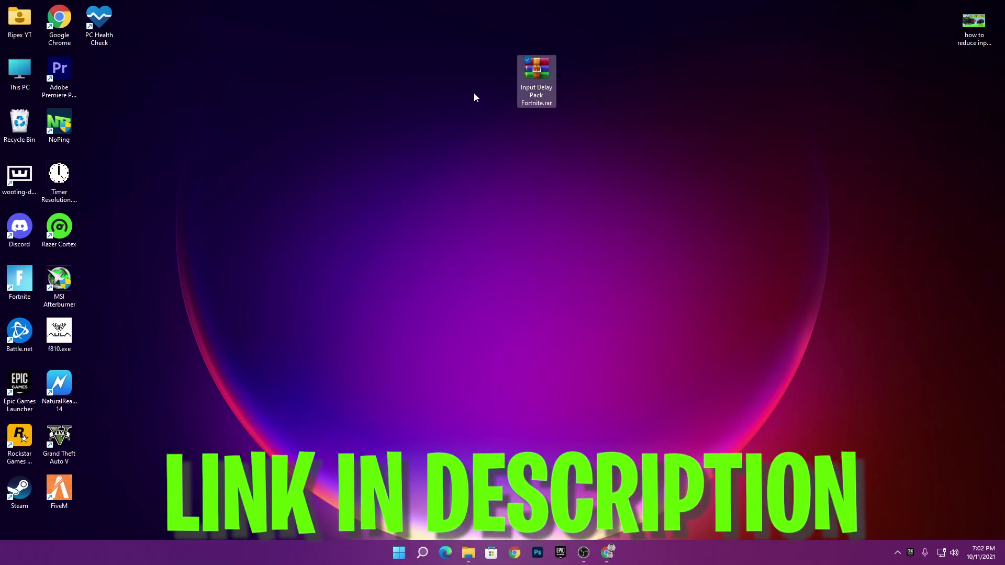
left_click(607, 553)
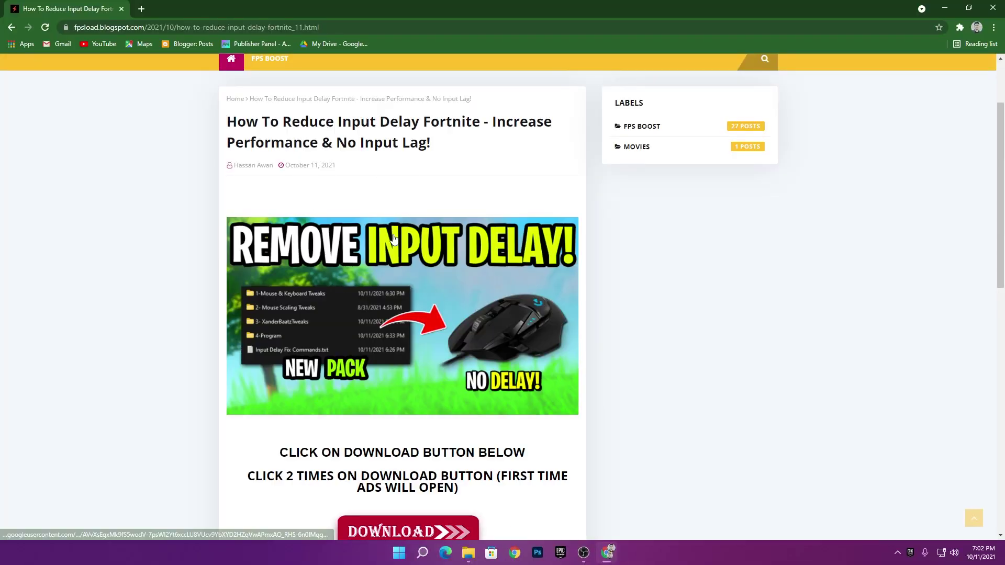
scroll(342, 298, "down", 2)
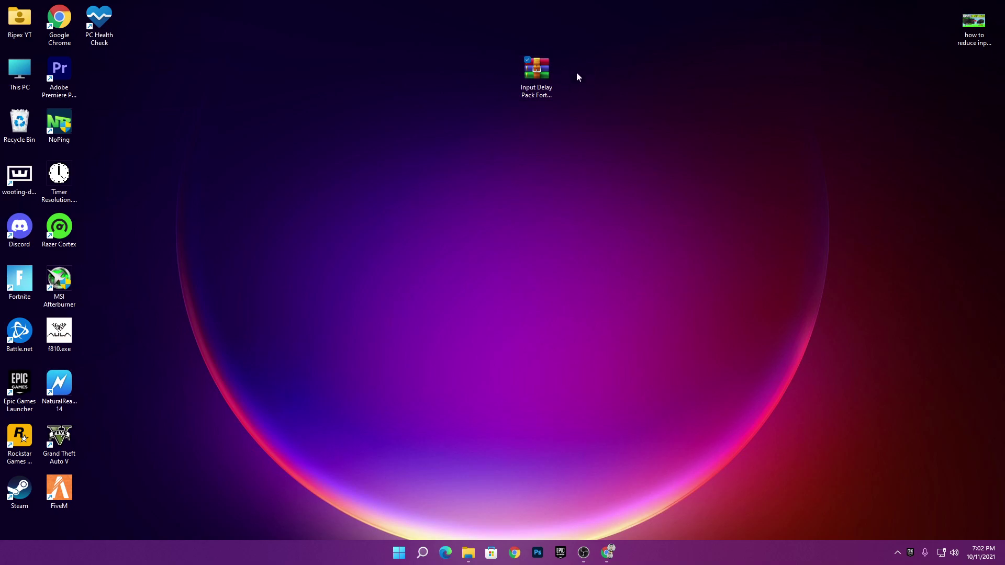
Step: Extract the Input Delay Pack Fortnite folder from the .rar onto the desktop, then close WinRAR
double_click(522, 75)
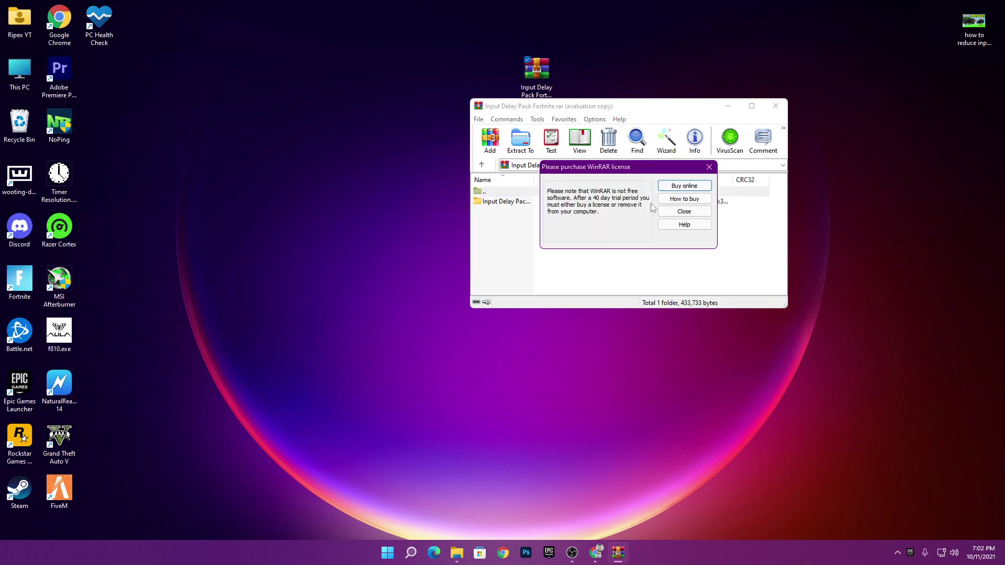
left_click(685, 211)
left_click_drag(500, 201, 406, 195)
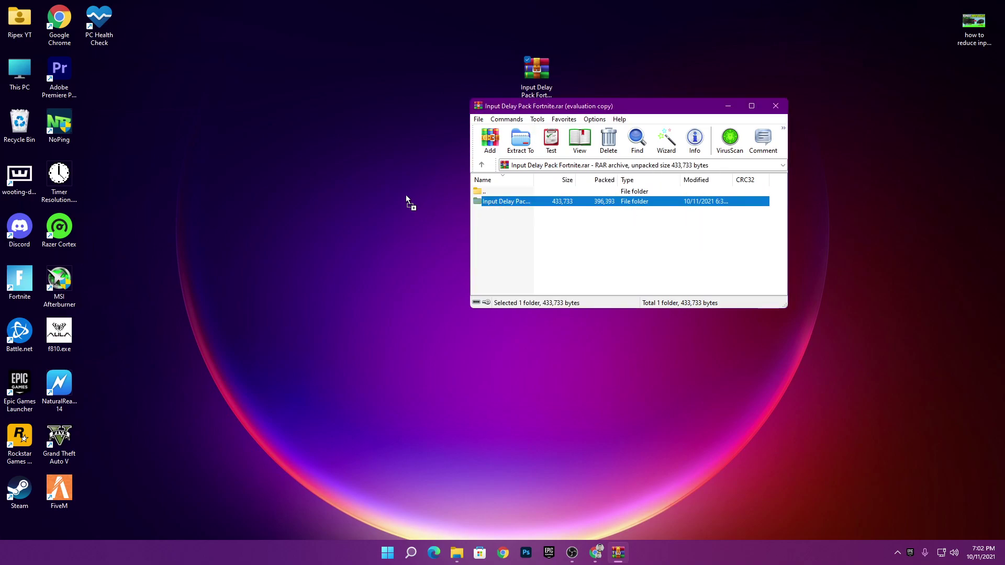
key("alt+F4")
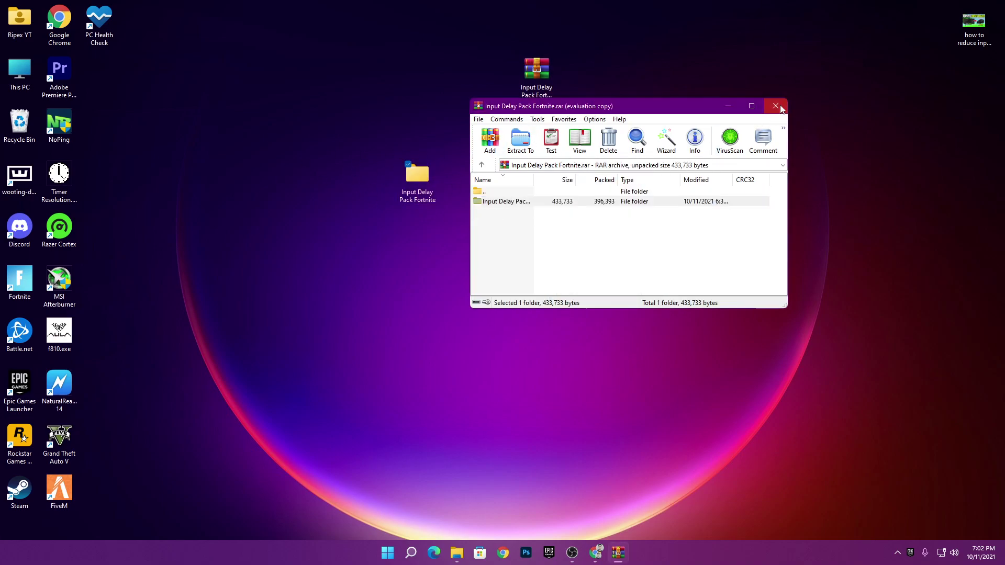
Step: Go into Input Delay Pack Fortnite > 1-Mouse & Keyboard Tweaks > Keyboard Optimization
double_click(411, 180)
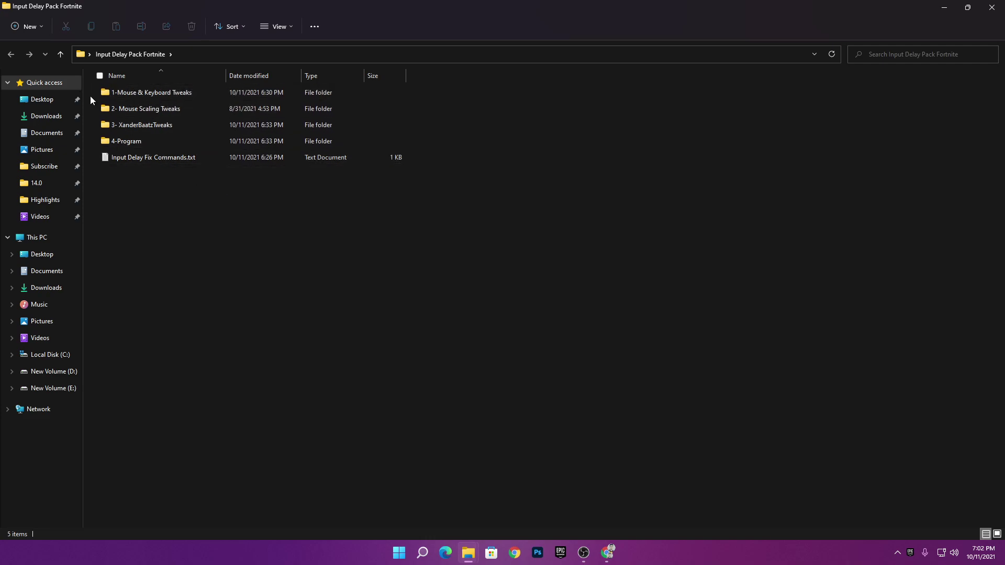
double_click(154, 95)
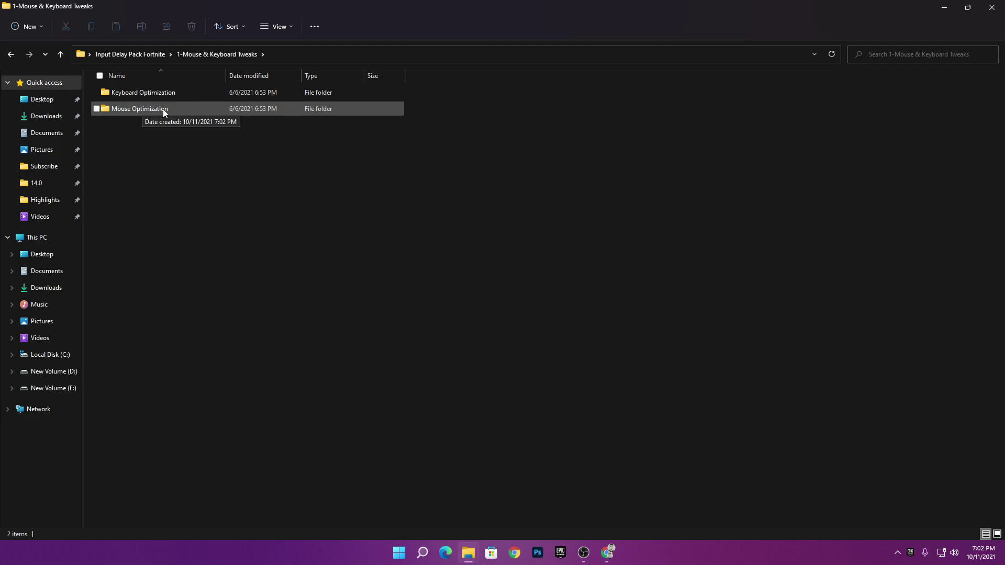
double_click(161, 94)
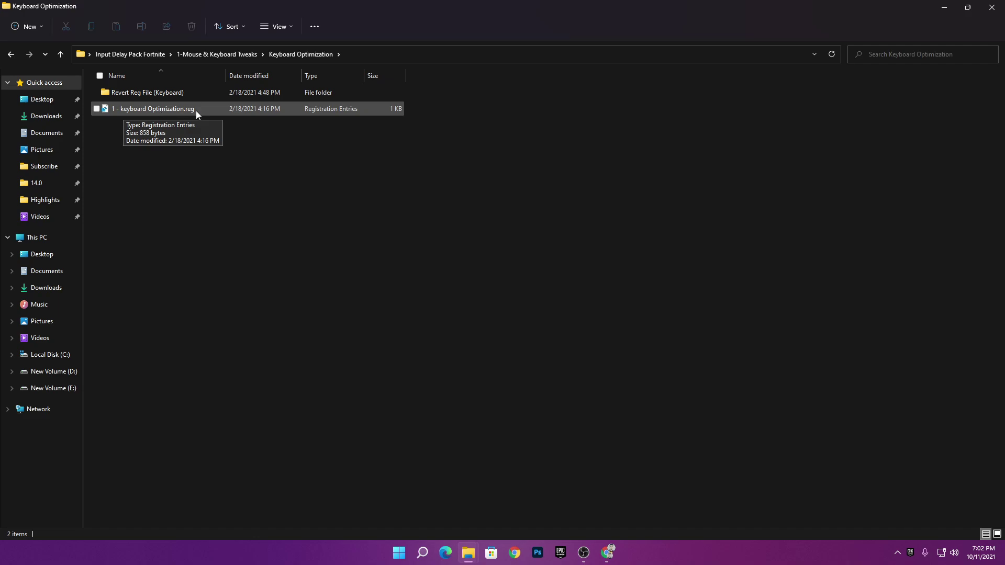
Step: Merge 1 - keyboard Optimization.reg into the registry and go back up to 1-Mouse & Keyboard Tweaks
double_click(152, 108)
left_click(477, 375)
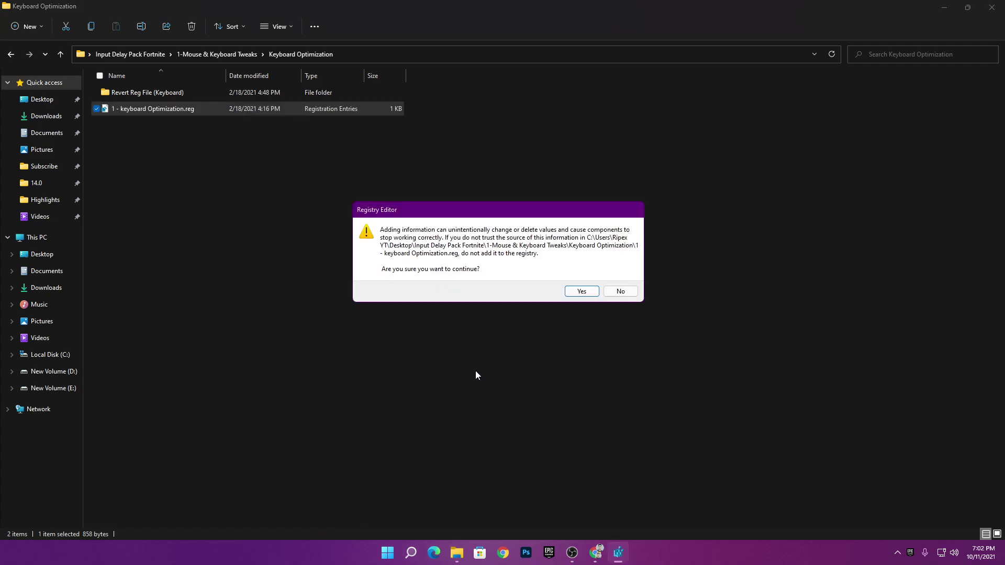
left_click(582, 291)
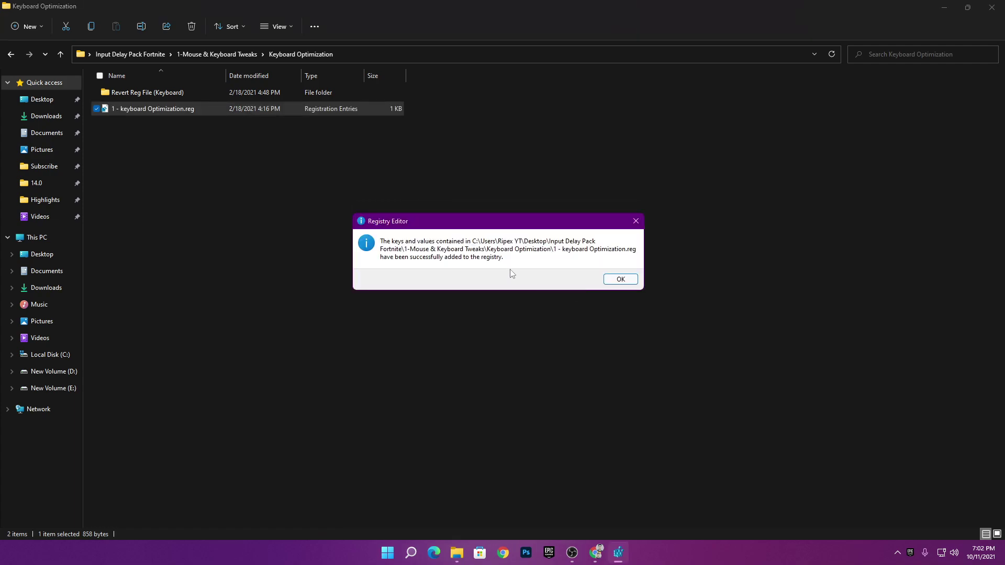
left_click(620, 280)
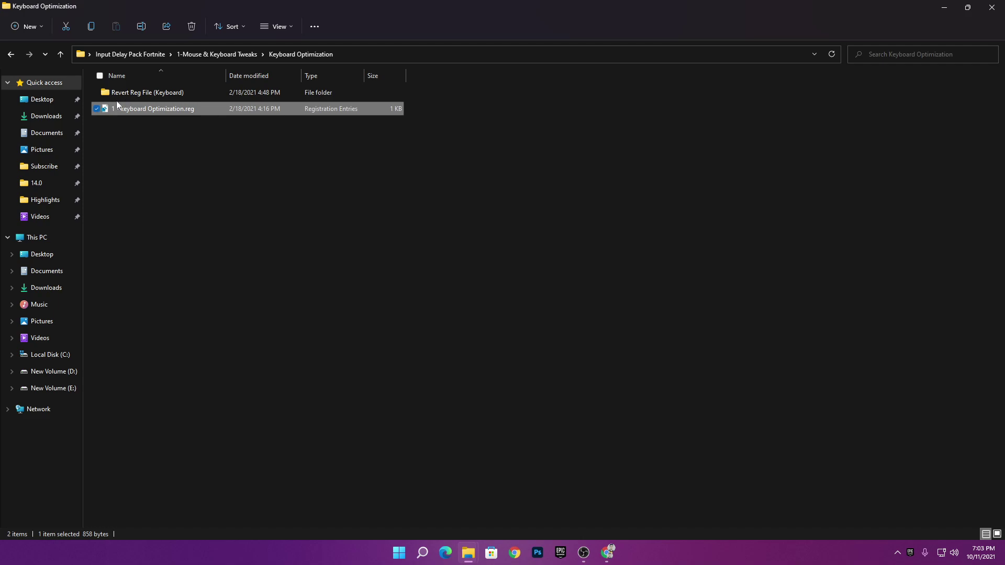
left_click(217, 54)
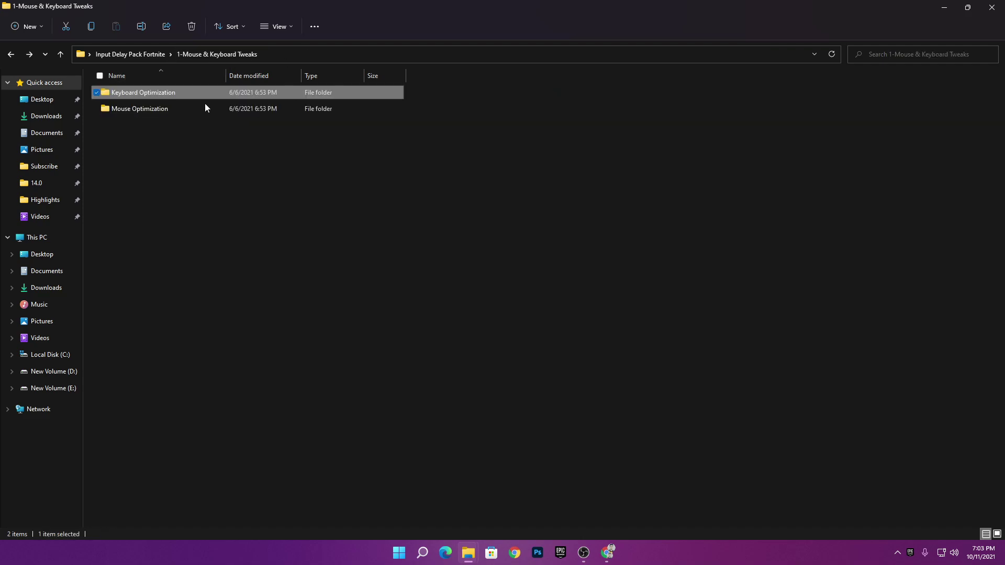
Step: Merge the Mouse Optimization folder's .reg tweak, then return to the Input Delay Pack Fortnite folder
double_click(142, 111)
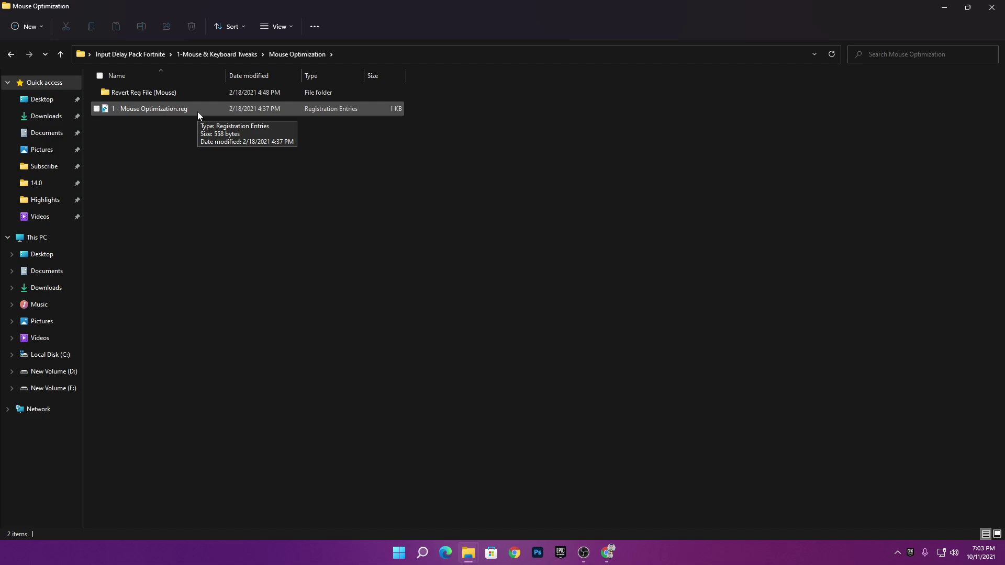
double_click(160, 107)
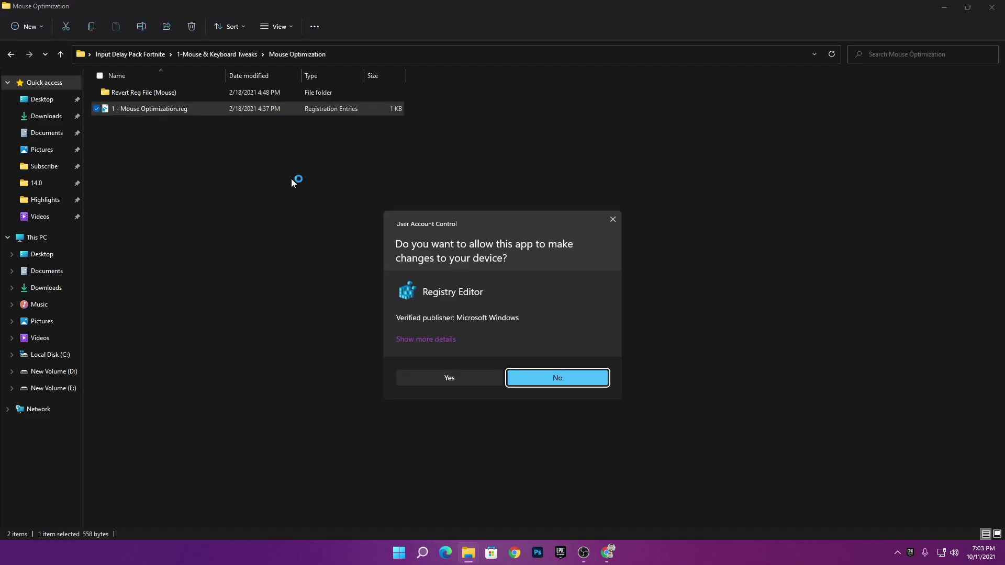
left_click(431, 378)
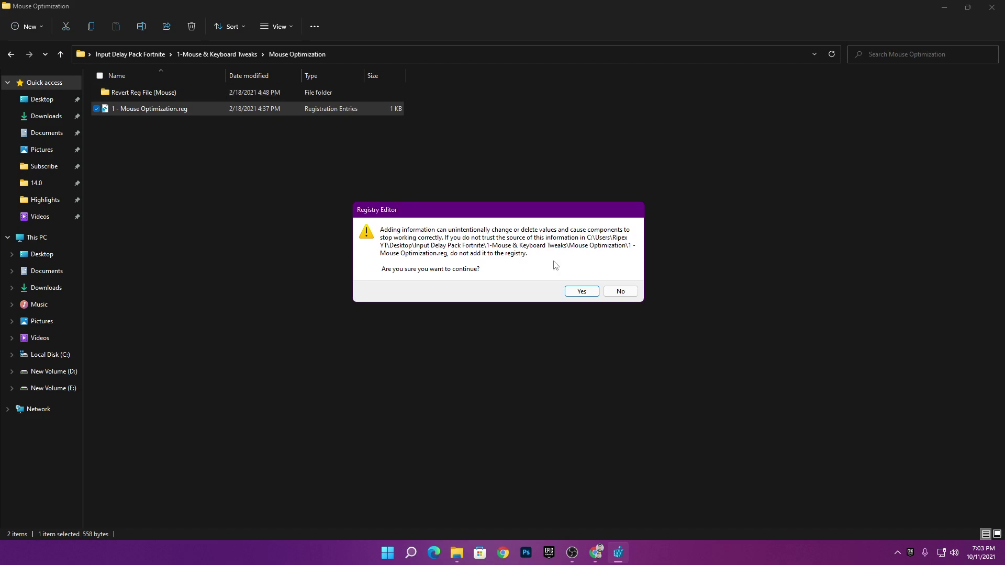
left_click(584, 292)
left_click(624, 280)
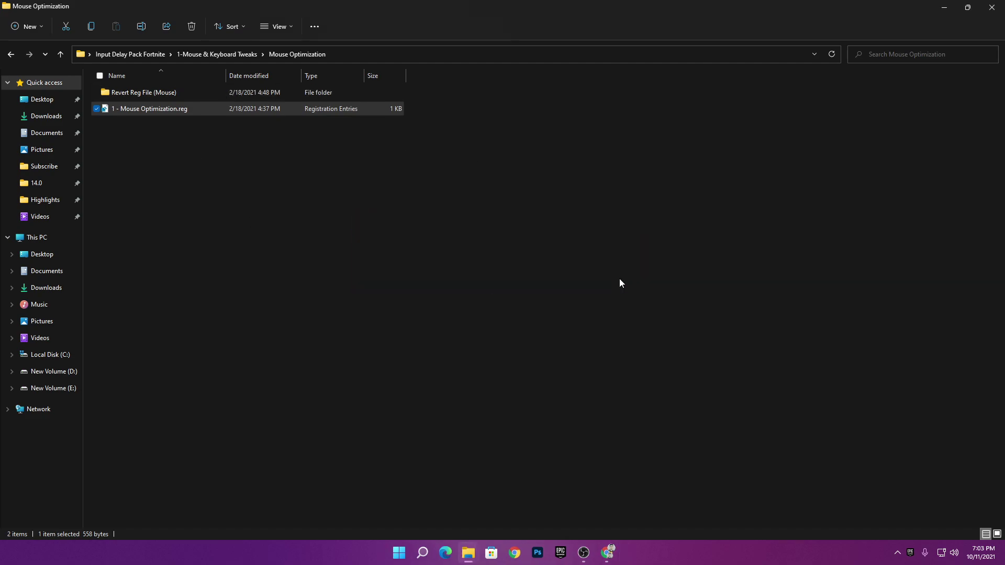
left_click(128, 54)
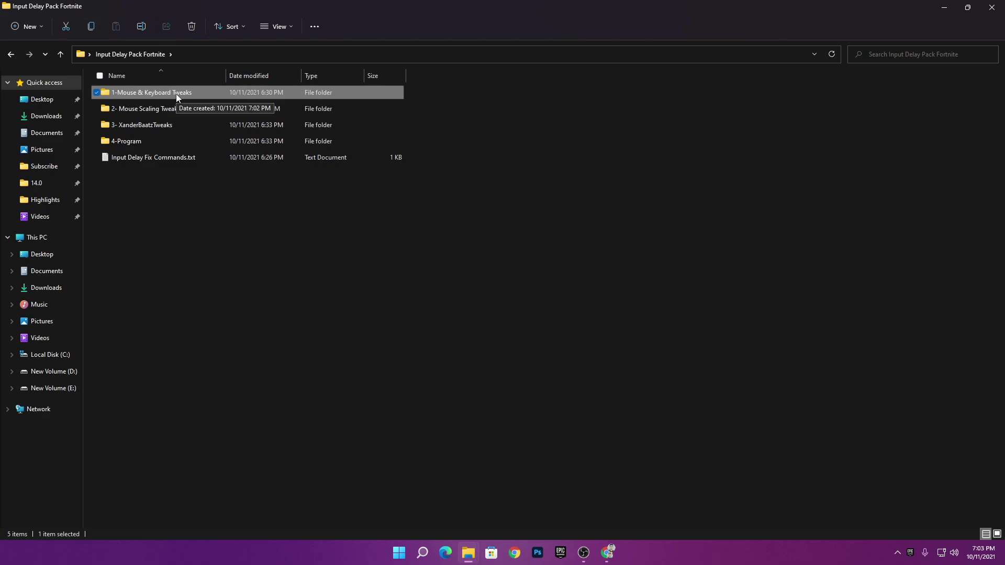
Step: Open 2- Mouse Scaling Tweaks to list its 75%–200% and Default.reg files
left_click(127, 111)
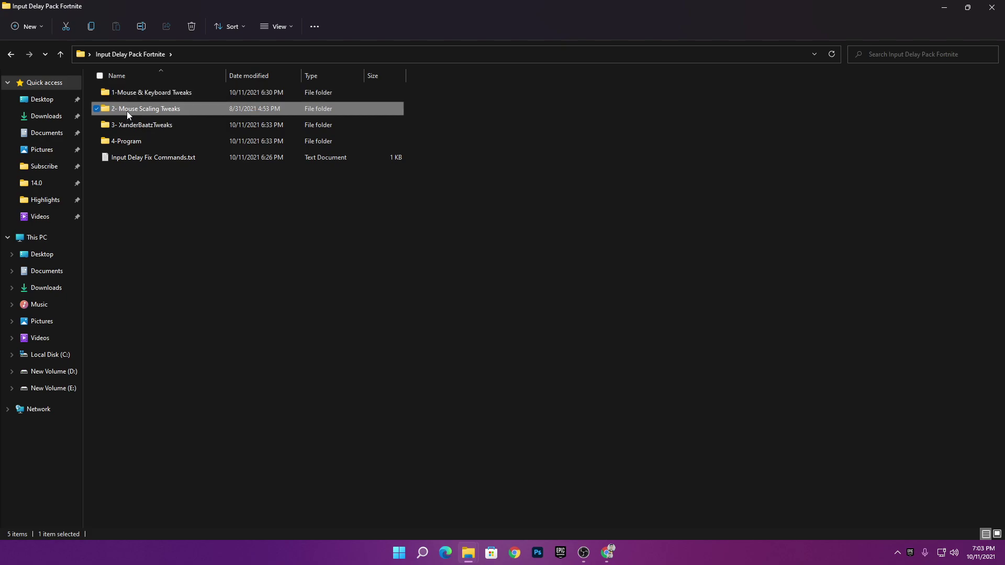
double_click(127, 111)
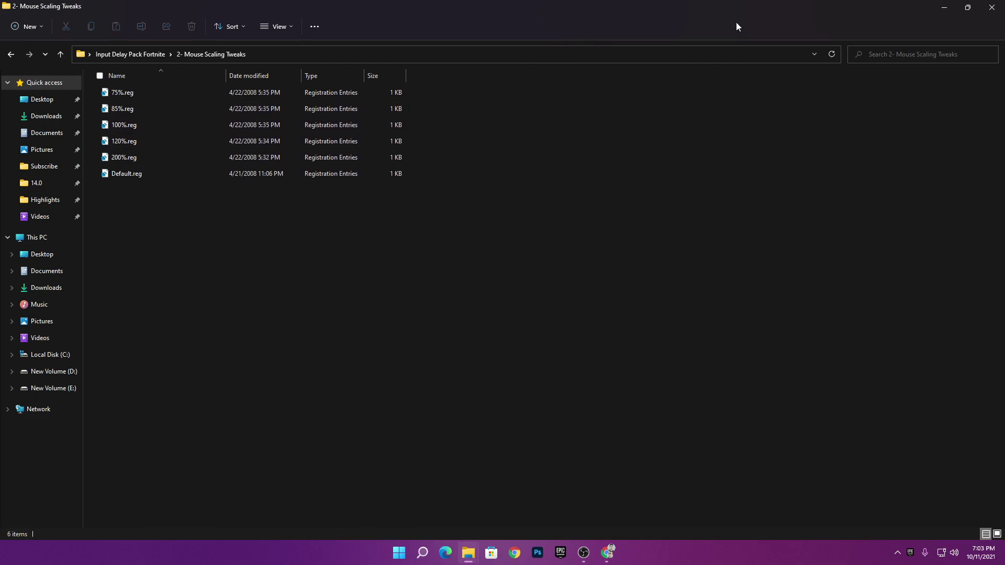
Step: Minimize Explorer, keep display scale at 100% (Recommended) in Display settings, and close Settings
left_click(944, 7)
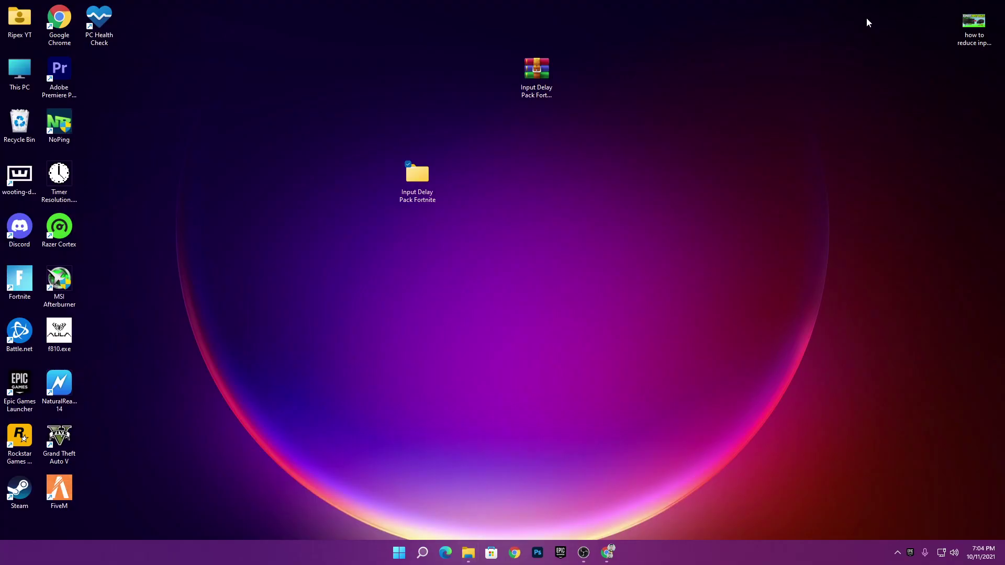
right_click(720, 100)
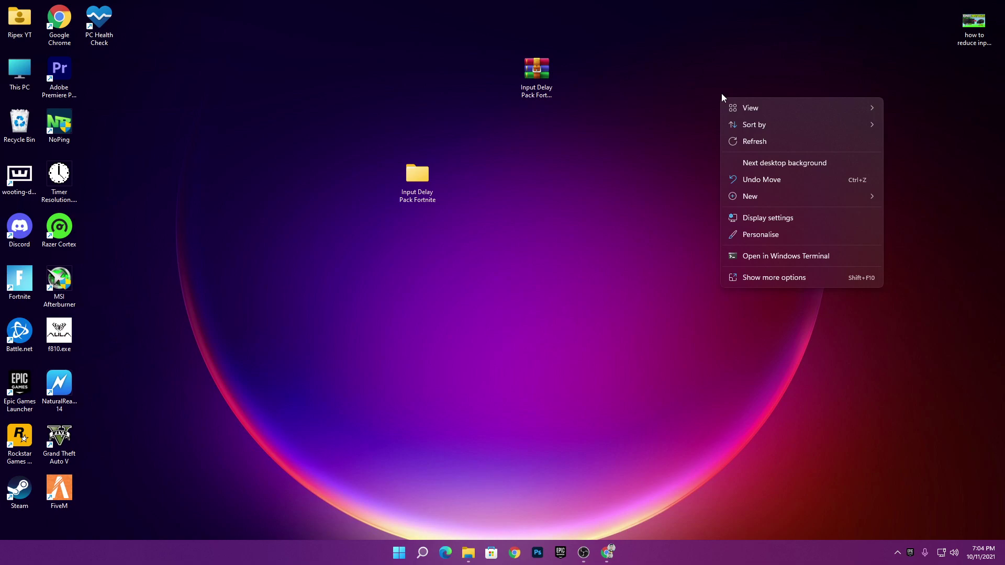
left_click(756, 218)
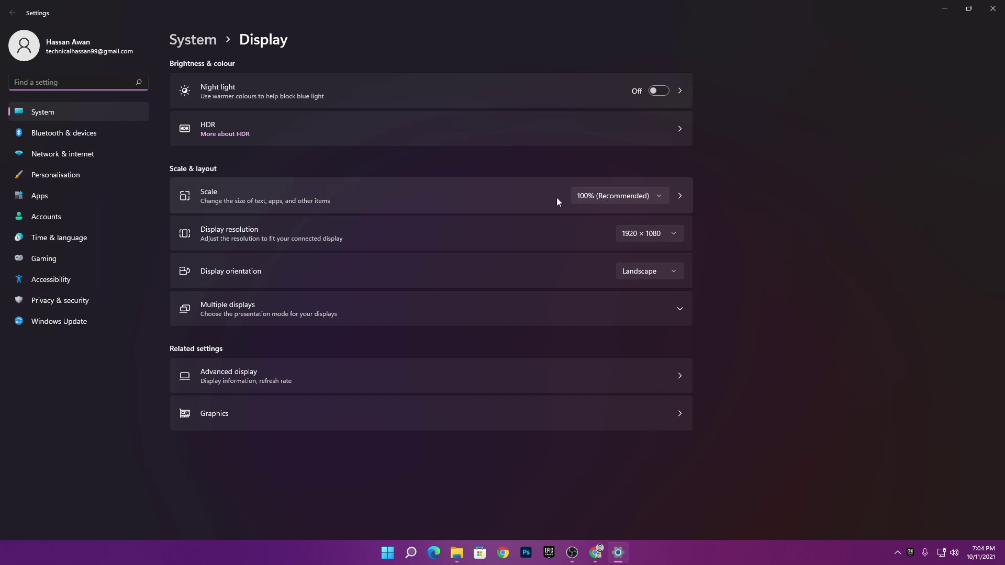
left_click(635, 201)
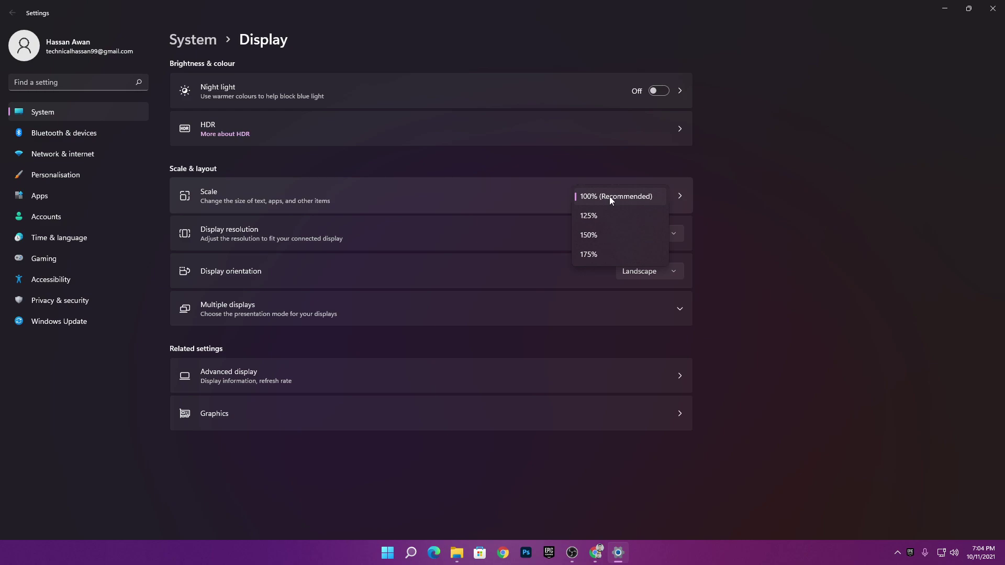
left_click(609, 197)
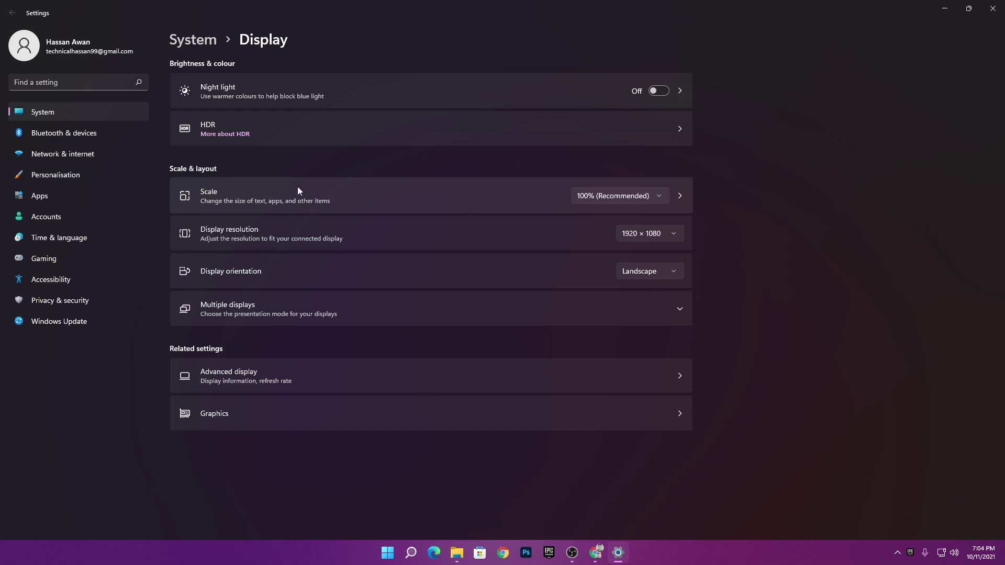
left_click(993, 9)
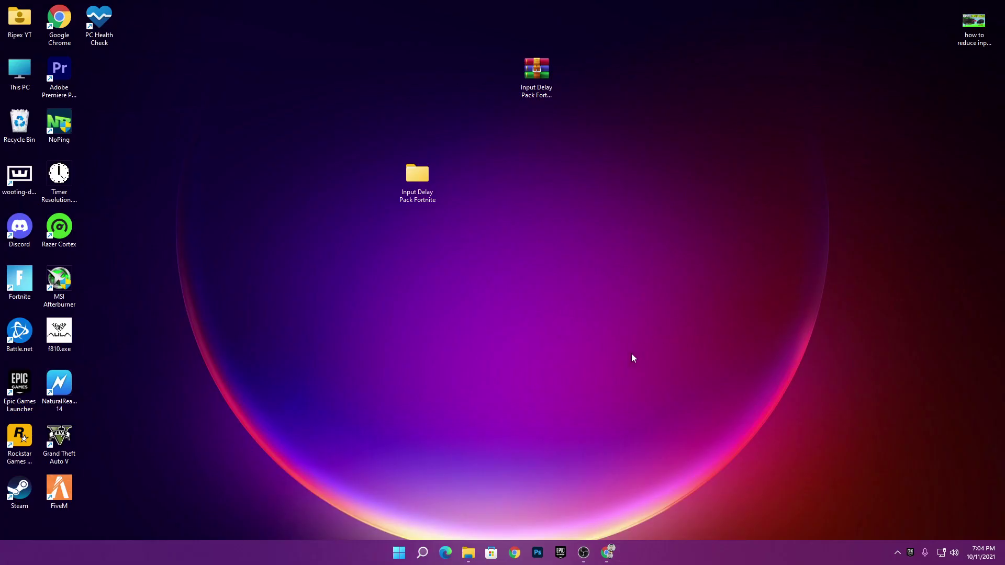
Step: Merge 100%.reg from 2- Mouse Scaling Tweaks into the registry, then go back up to Input Delay Pack Fortnite
double_click(417, 176)
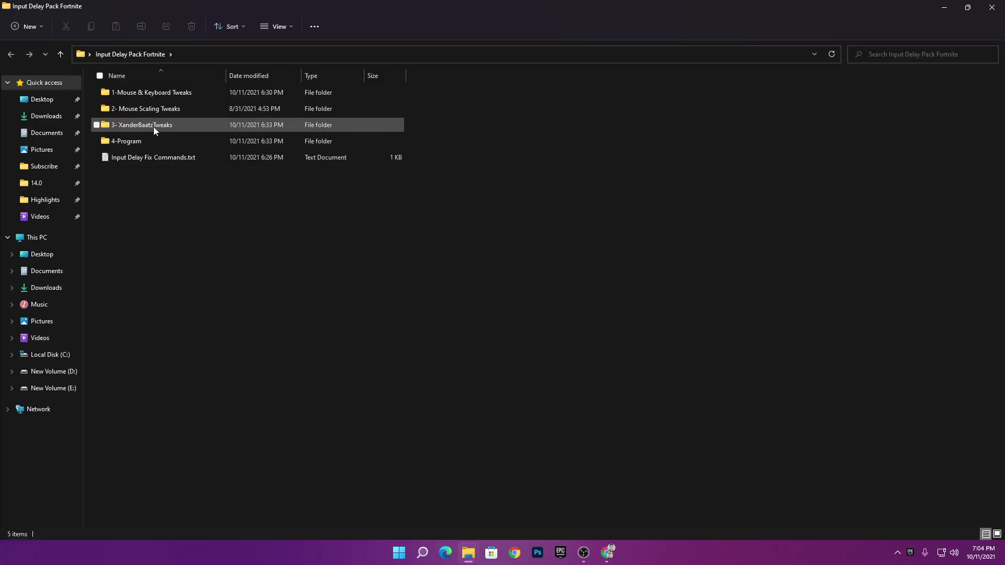
double_click(159, 108)
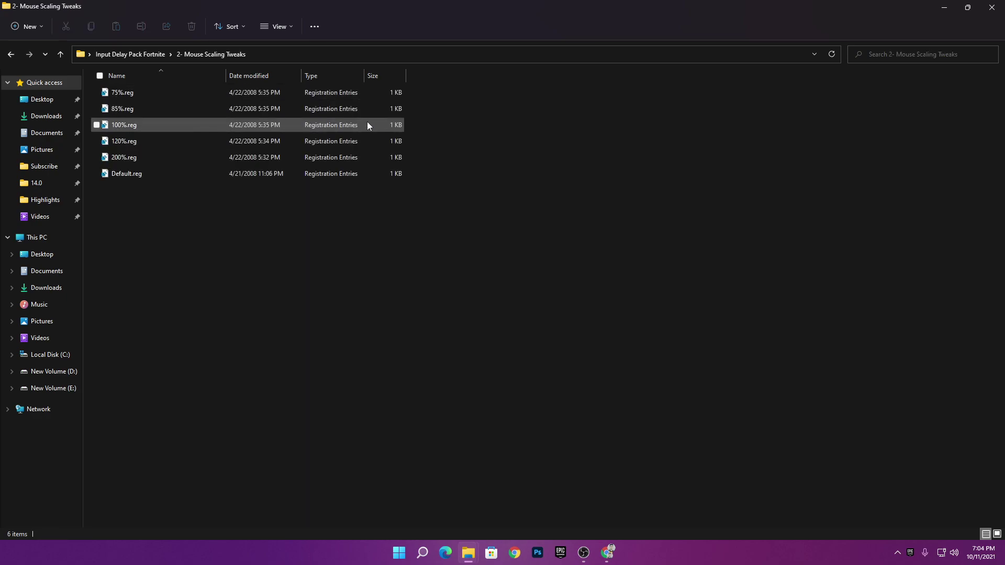
double_click(162, 127)
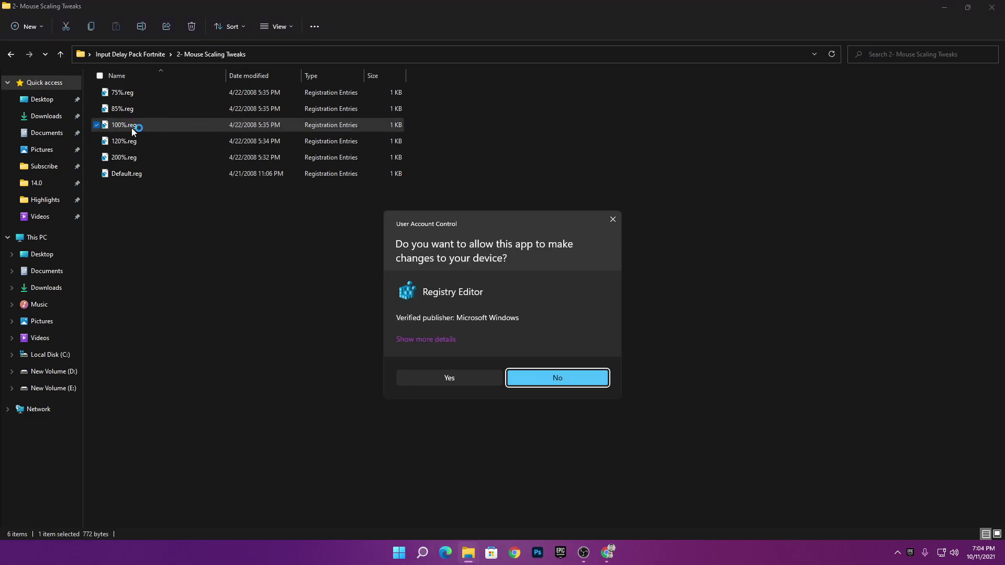
left_click(441, 377)
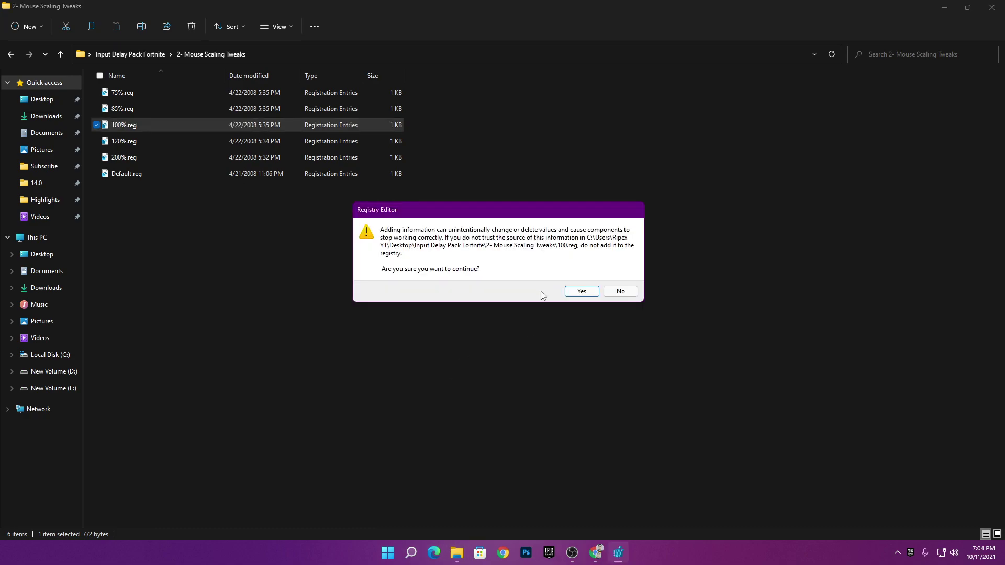
left_click(570, 292)
left_click(618, 276)
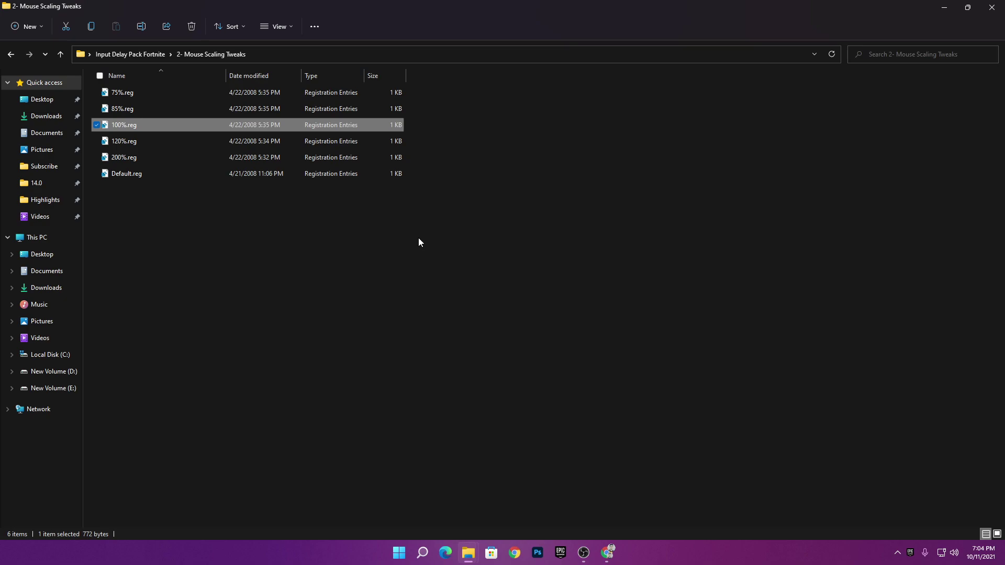
left_click(151, 59)
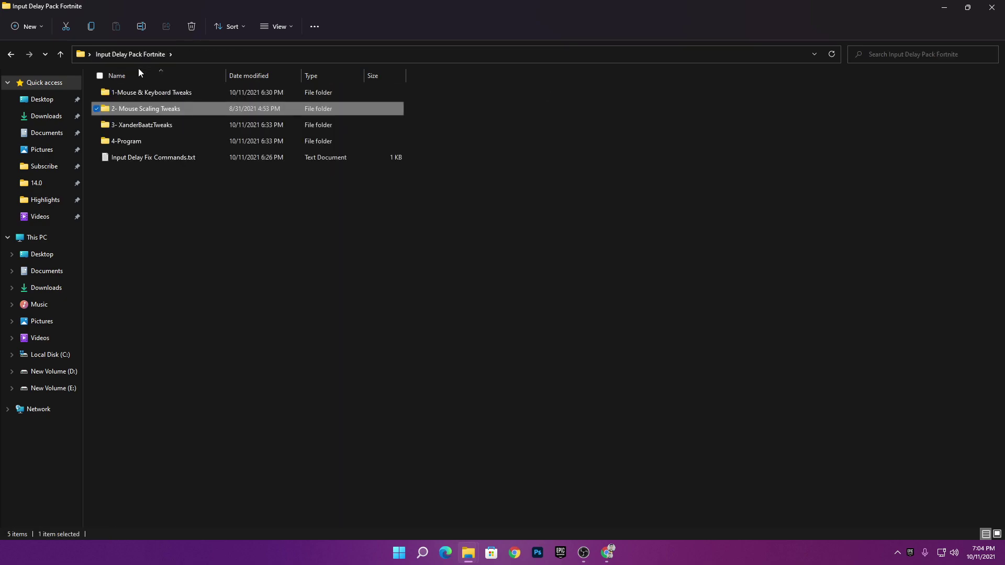
Step: Open the 3- XanderBaatzTweaks folder and read, then close, YouTube Channel.txt
double_click(160, 126)
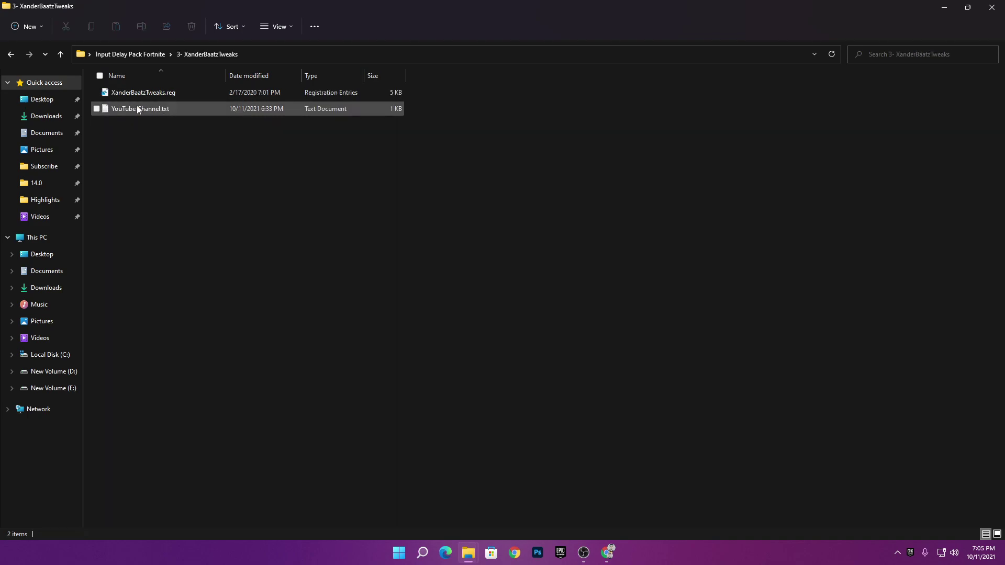
left_click(145, 110)
double_click(145, 110)
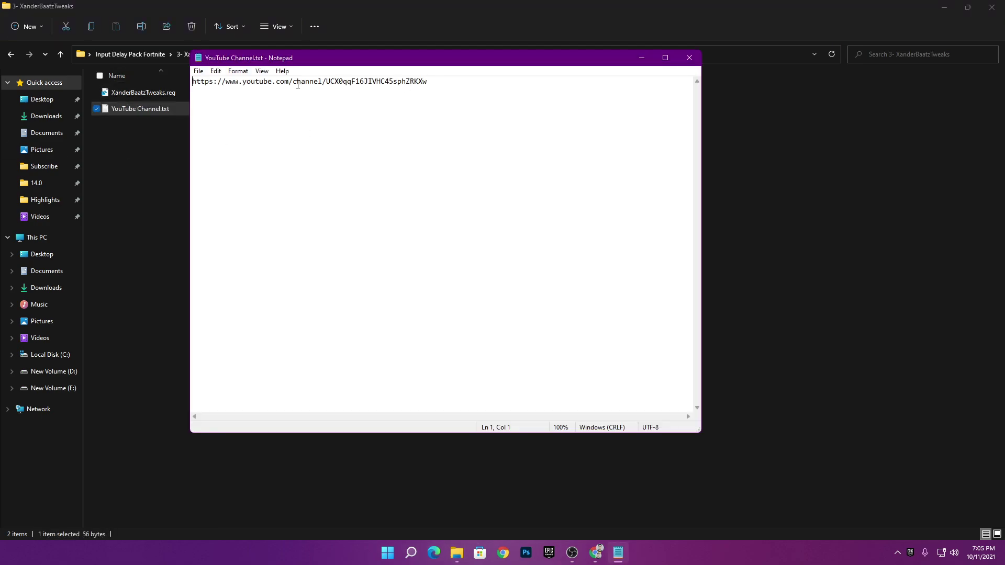
left_click(688, 61)
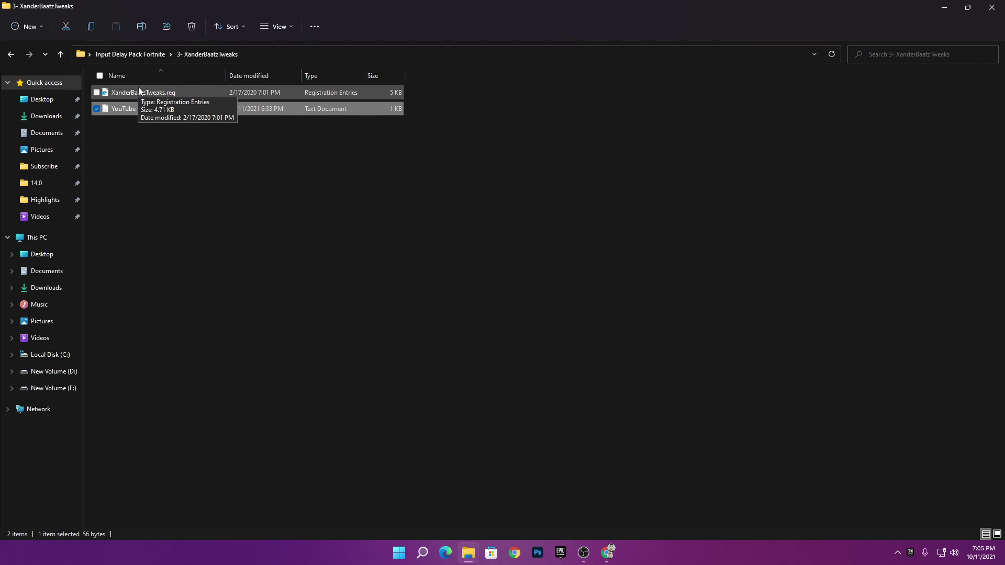
Step: Review XanderBaatzTweaks.reg in Notepad, scrolling through its entries, then close Notepad
right_click(124, 93)
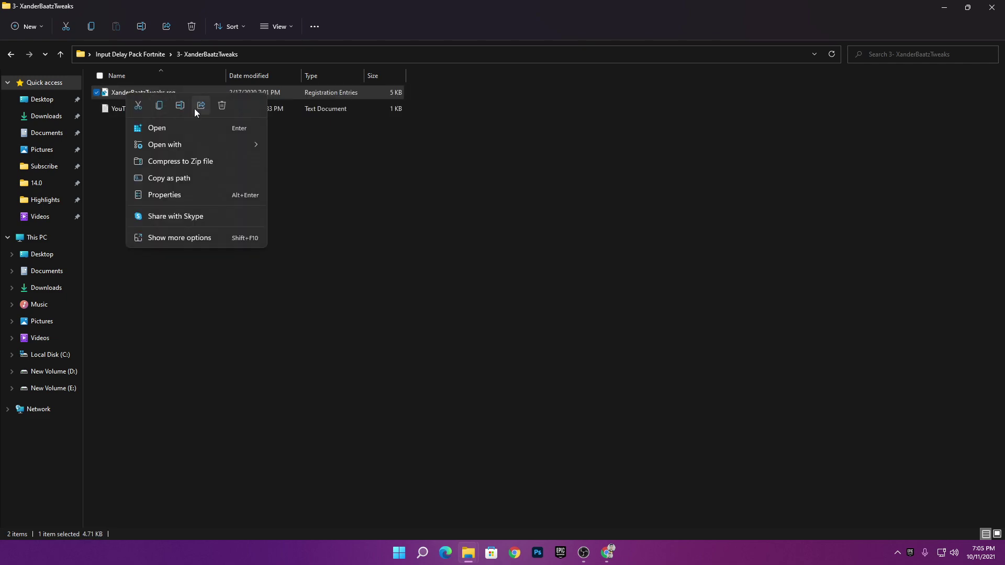
mouse_move(177, 146)
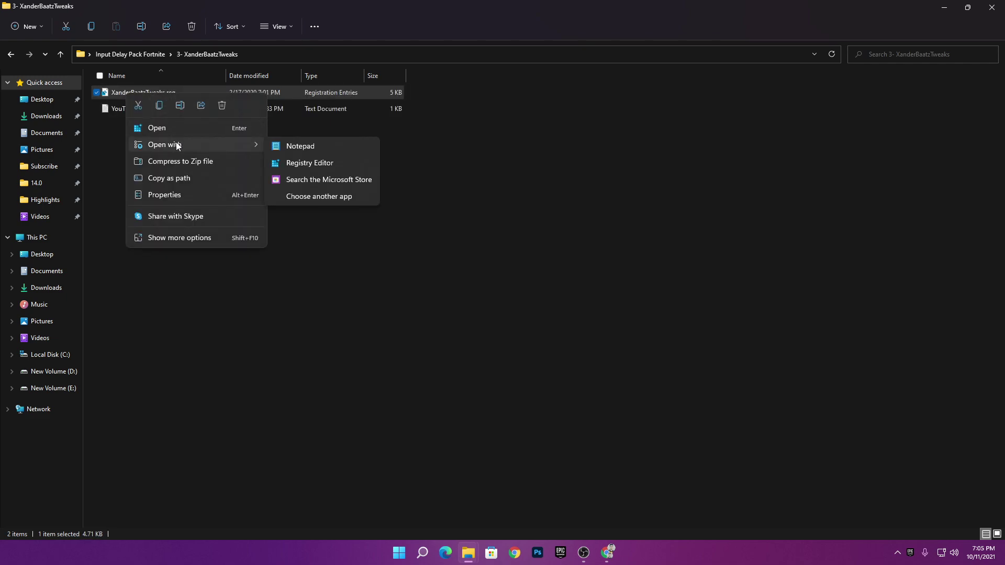
left_click(305, 149)
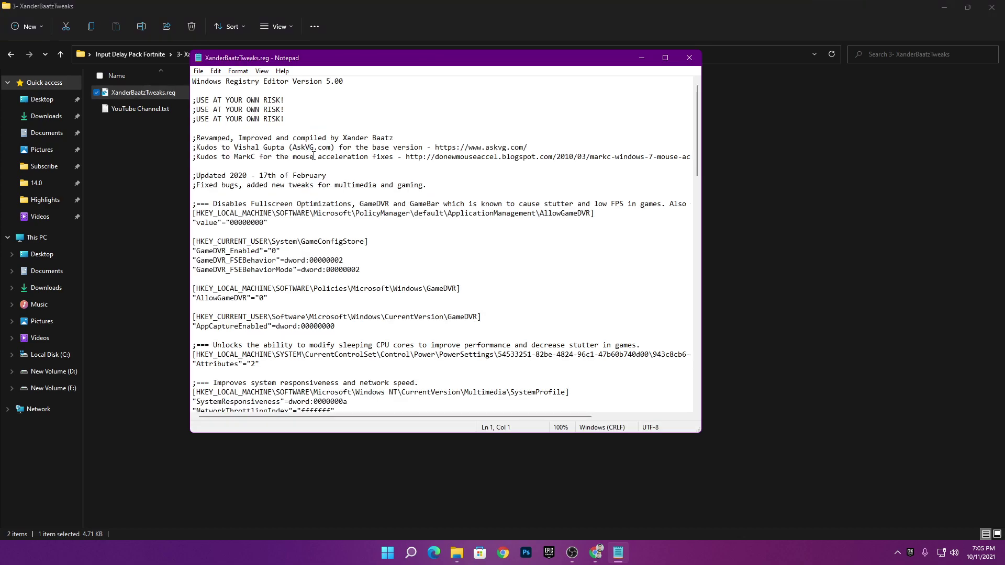
scroll(309, 151, "down", 8)
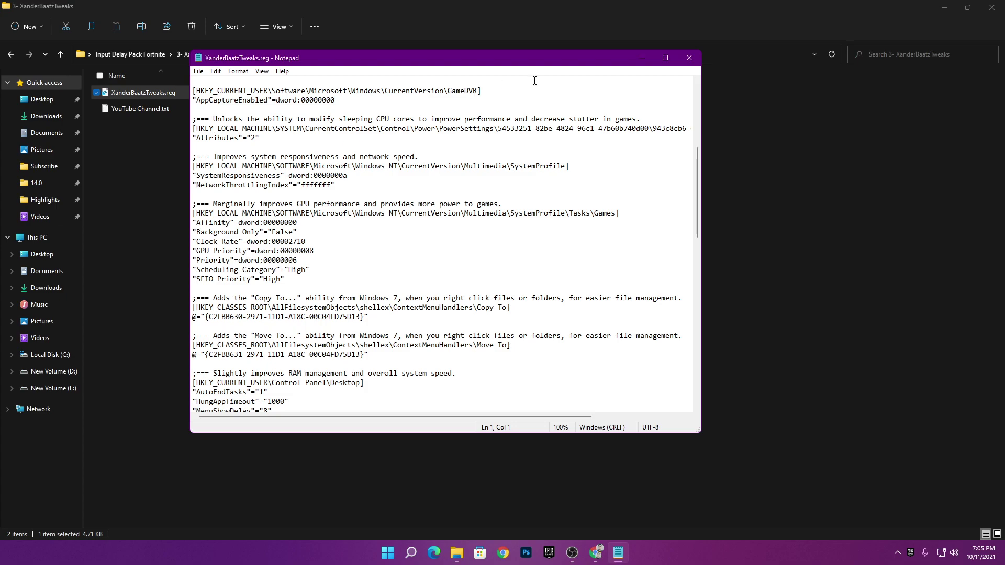
left_click(690, 59)
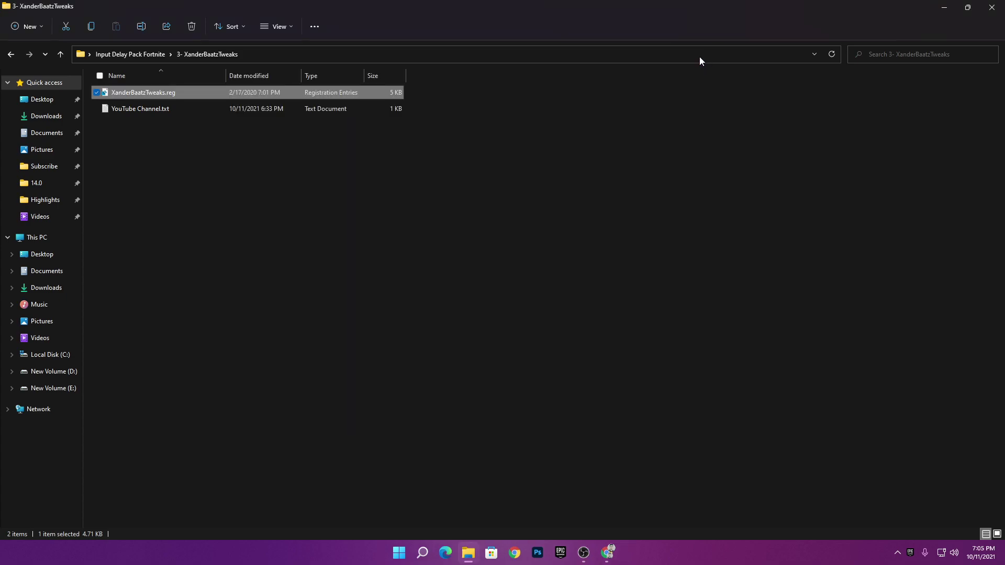
Step: Merge XanderBaatzTweaks.reg into the registry and return to the Input Delay Pack Fortnite folder
double_click(138, 95)
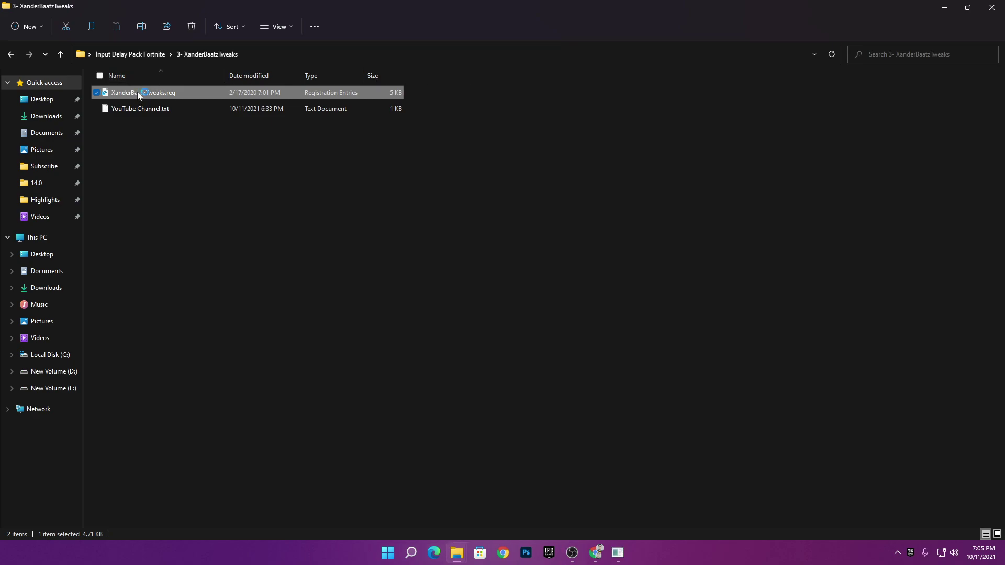
left_click(439, 385)
left_click(578, 293)
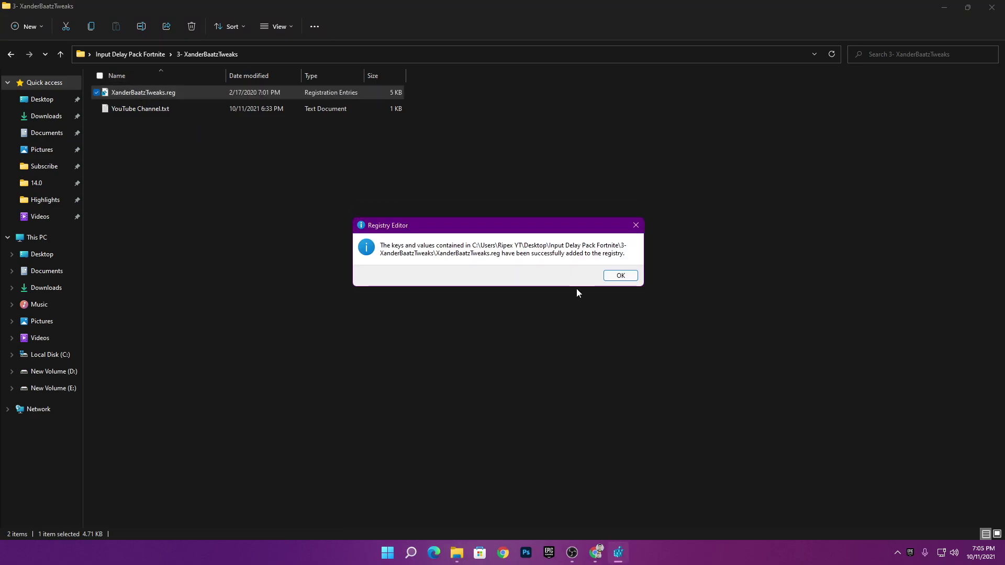
left_click(621, 277)
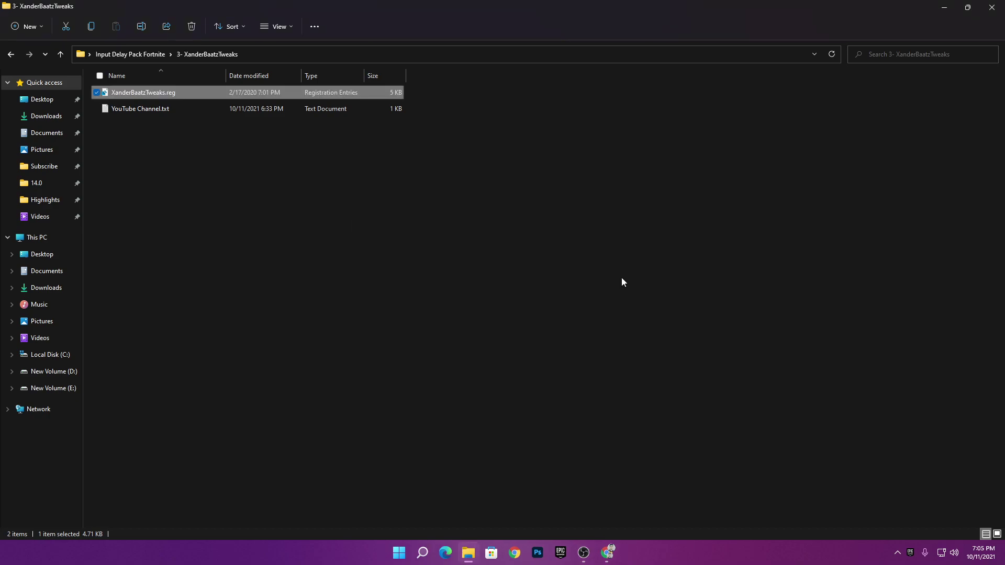
left_click(143, 58)
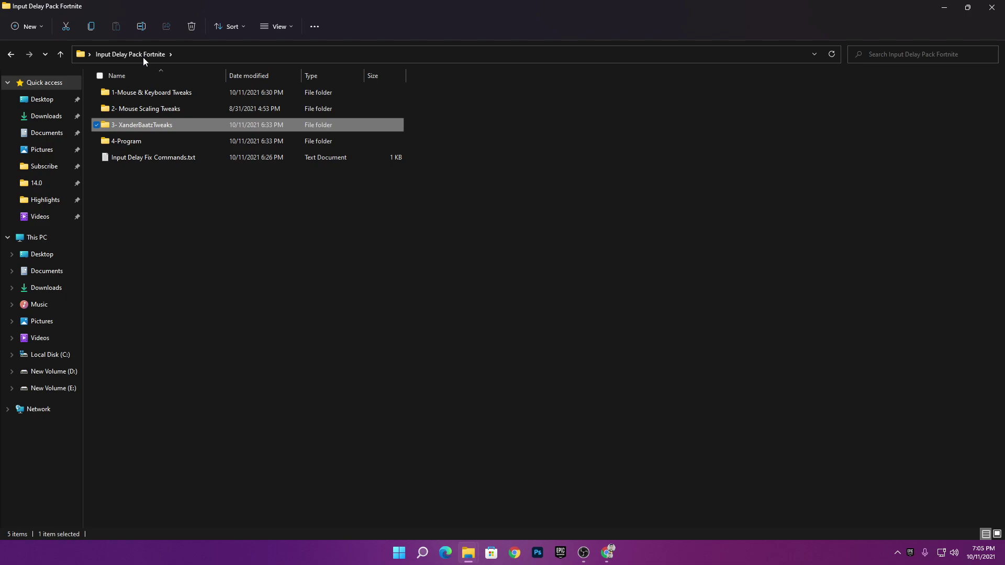
Step: Open usbtreeview.zip in the 4-Program folder and extract UsbTreeView.exe into that folder
double_click(140, 139)
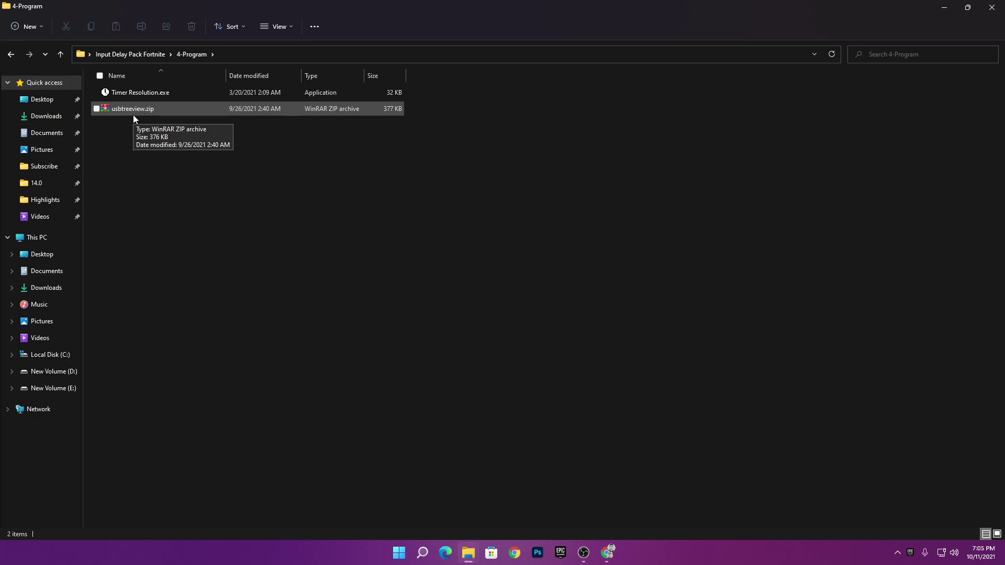
left_click(158, 109)
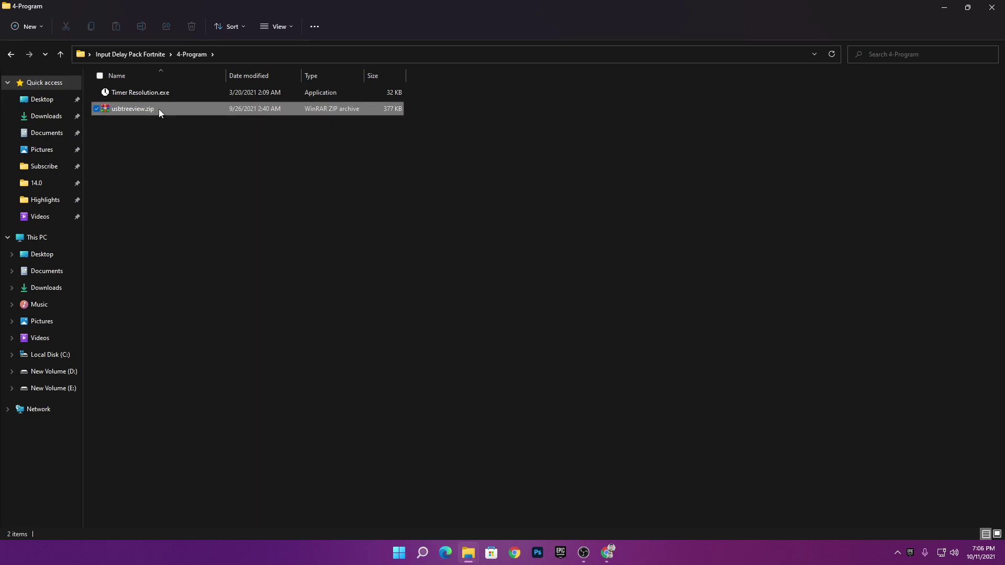
double_click(158, 109)
left_click_drag(505, 211, 294, 204)
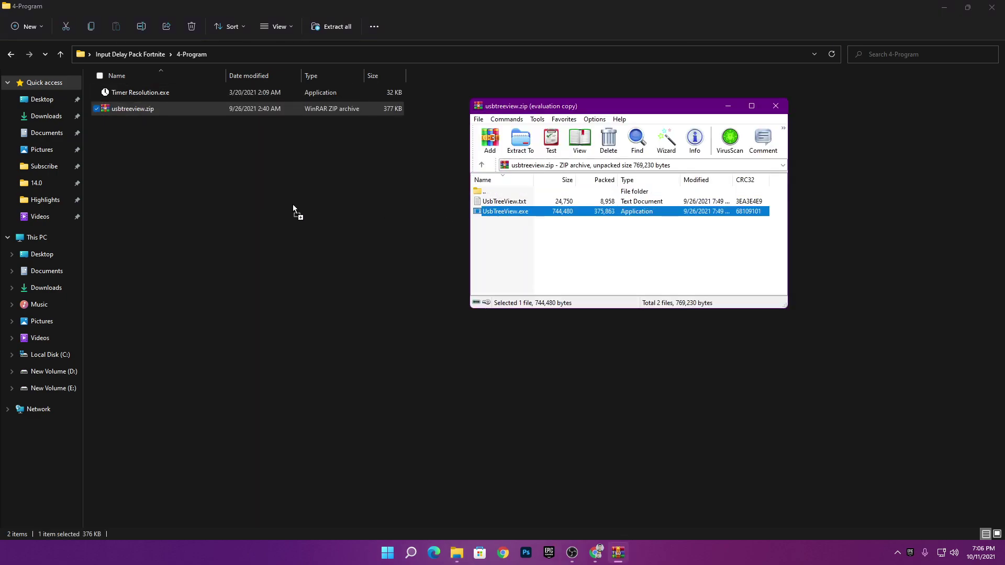
left_click_drag(402, 232, 228, 215)
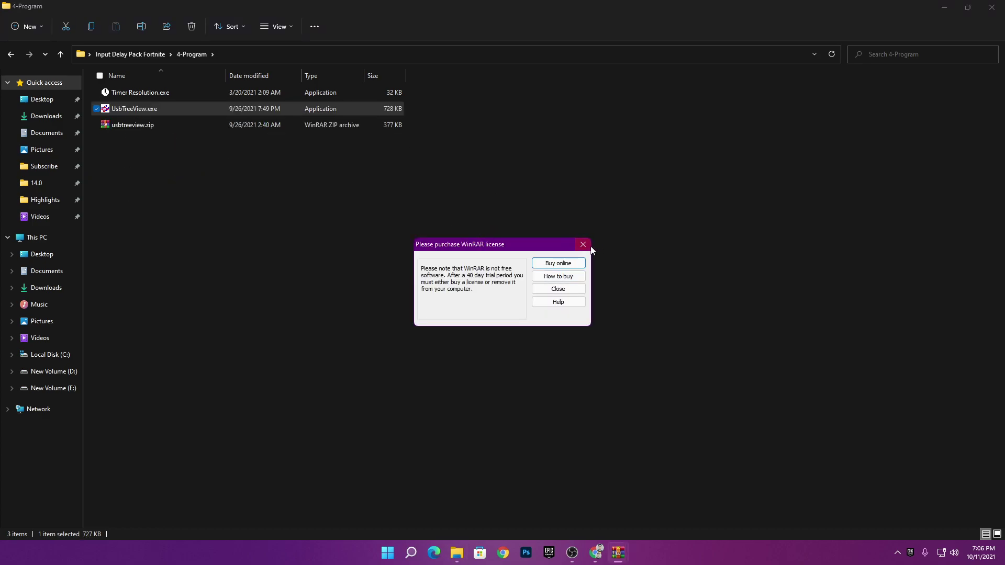
Step: Dismiss the WinRAR licence reminder and run UsbTreeView.exe as administrator
left_click(584, 245)
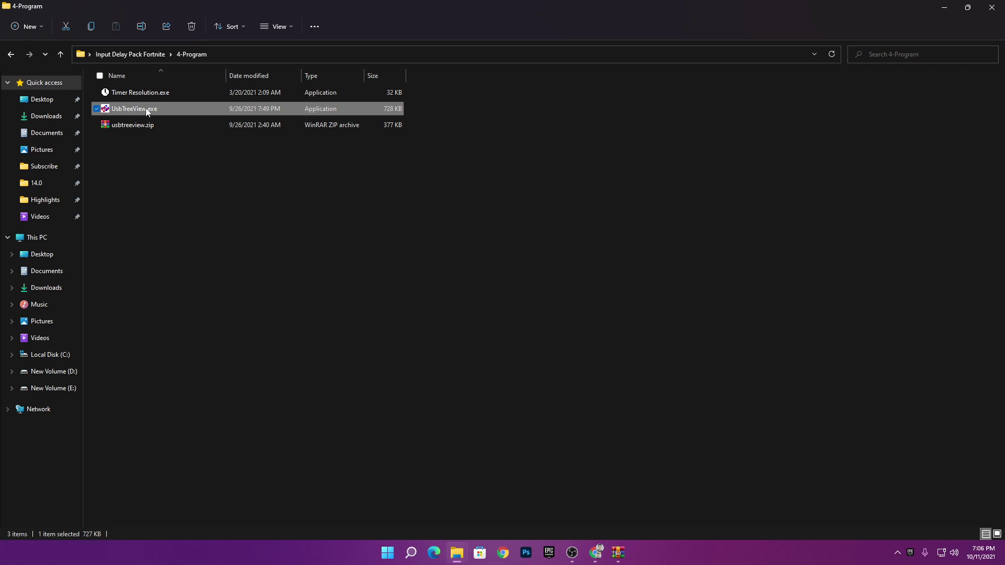
right_click(133, 110)
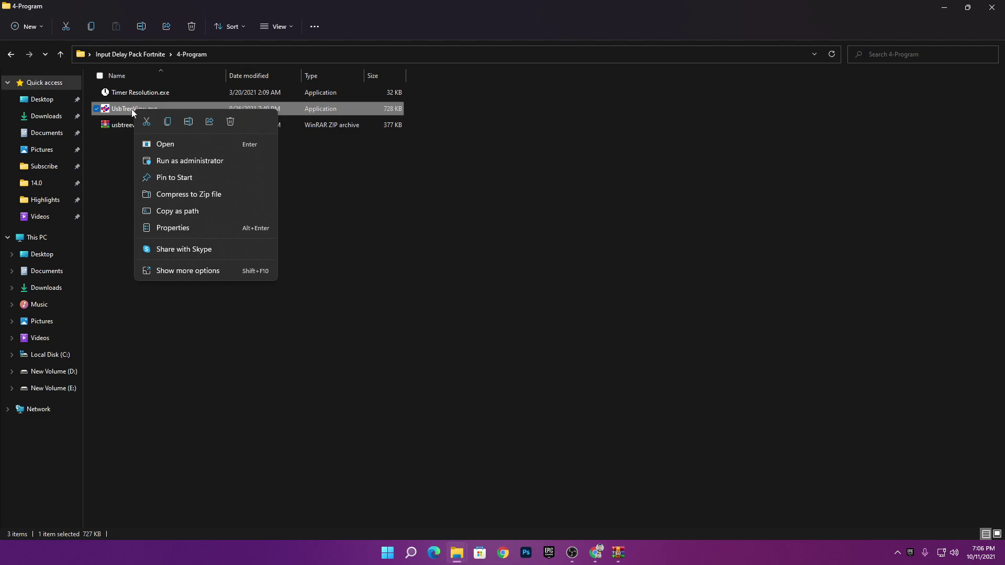
left_click(183, 166)
Step: Launch UsbTreeView with administrator rights and restart the Sunplus Innovation mouse on Port5
left_click(444, 388)
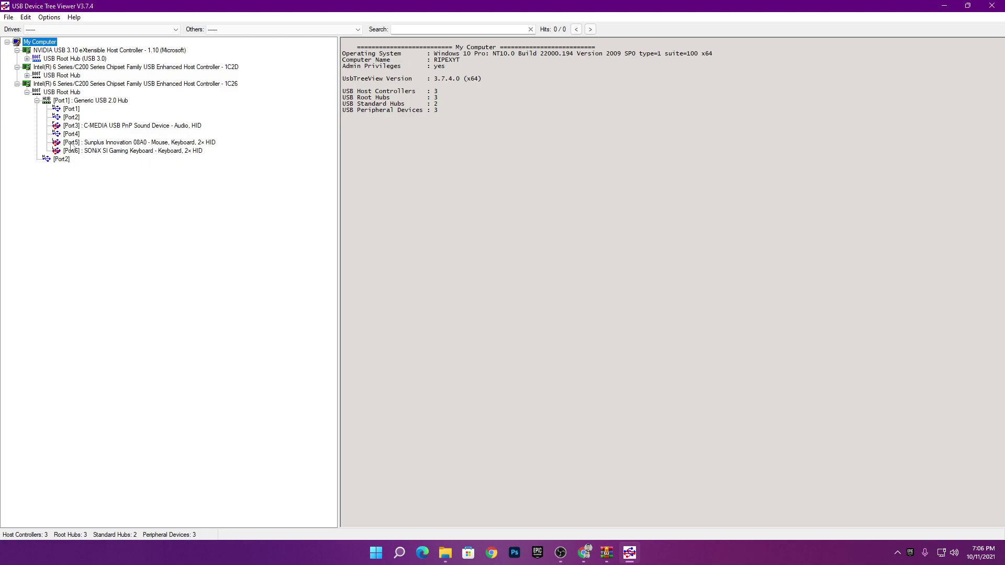
left_click(120, 143)
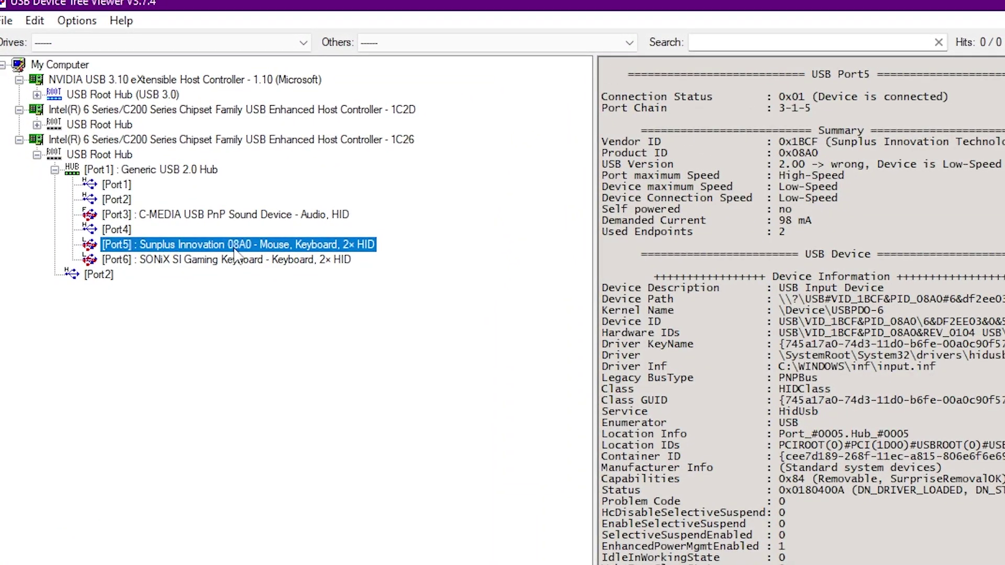
right_click(231, 249)
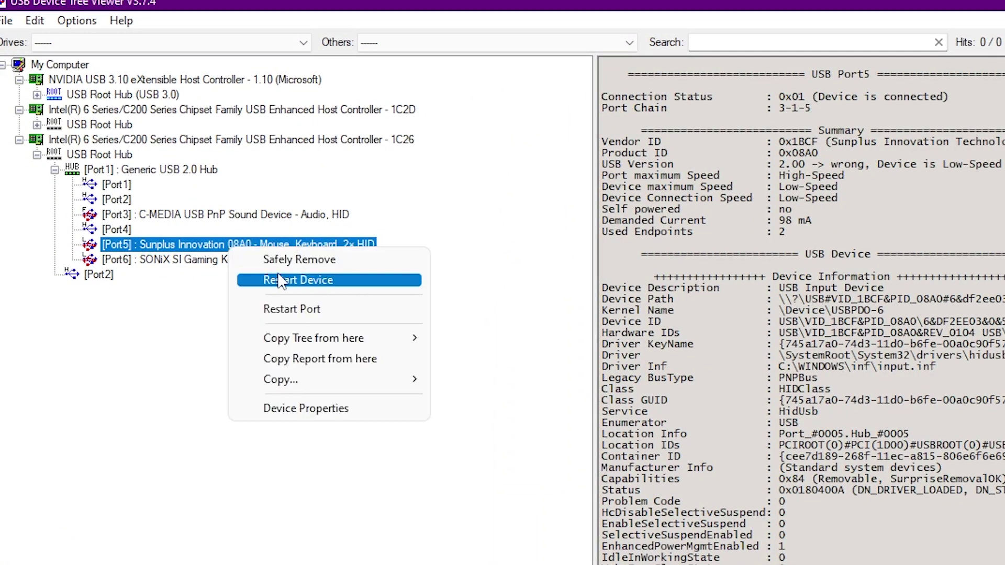
left_click(306, 281)
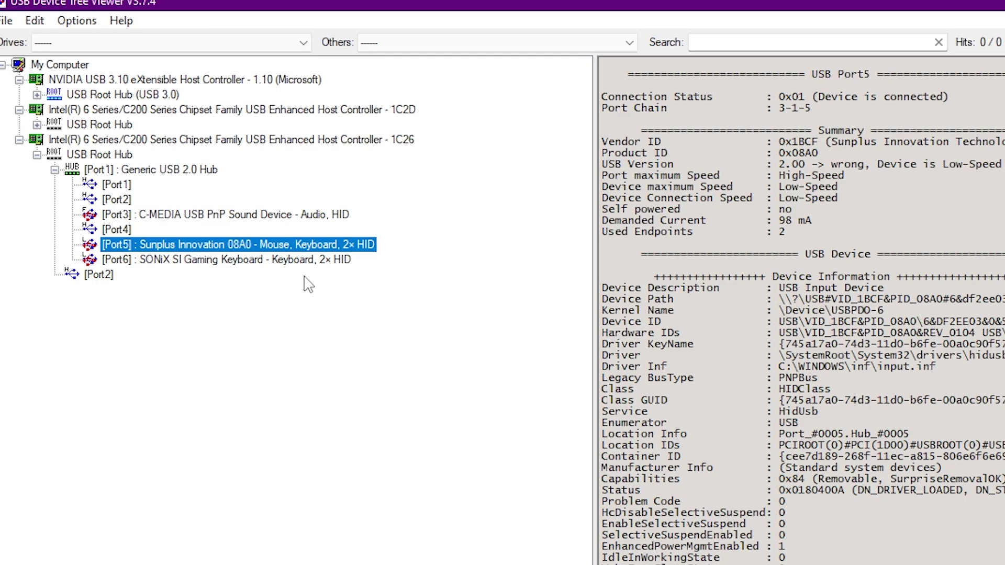
Step: Restart the SONiX SI Gaming Keyboard on Port6 and close USB Device Tree Viewer
right_click(208, 262)
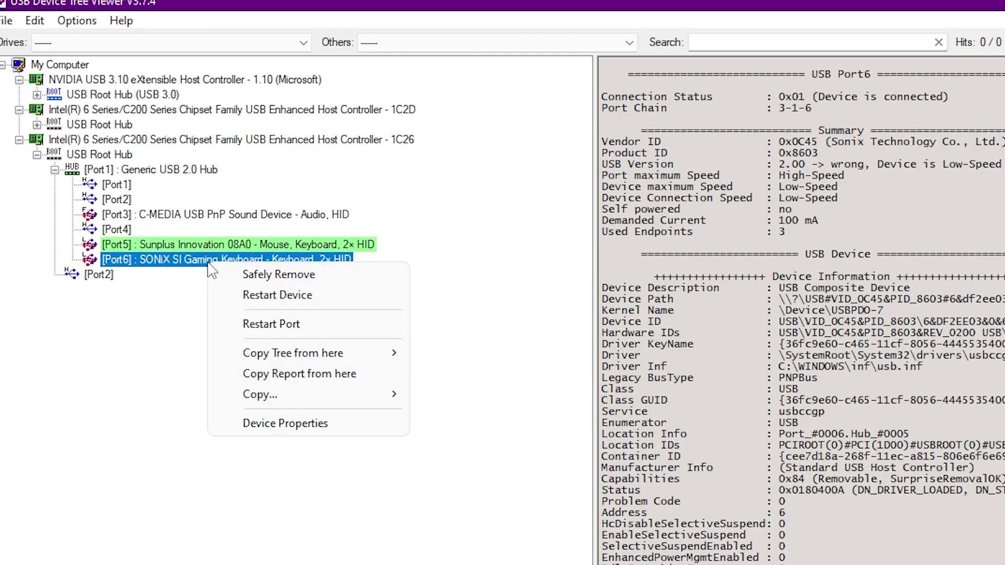
left_click(276, 296)
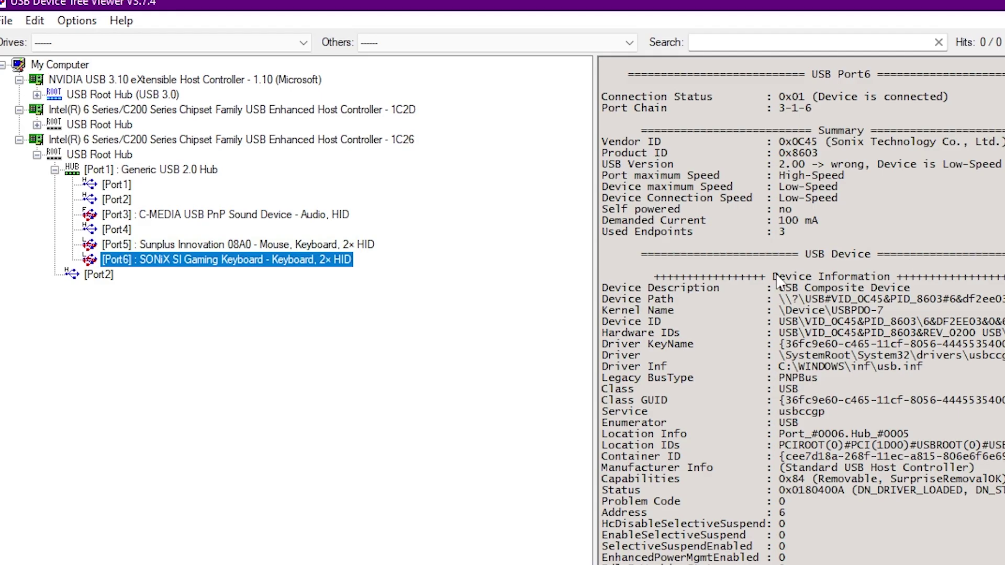
key("alt+F4")
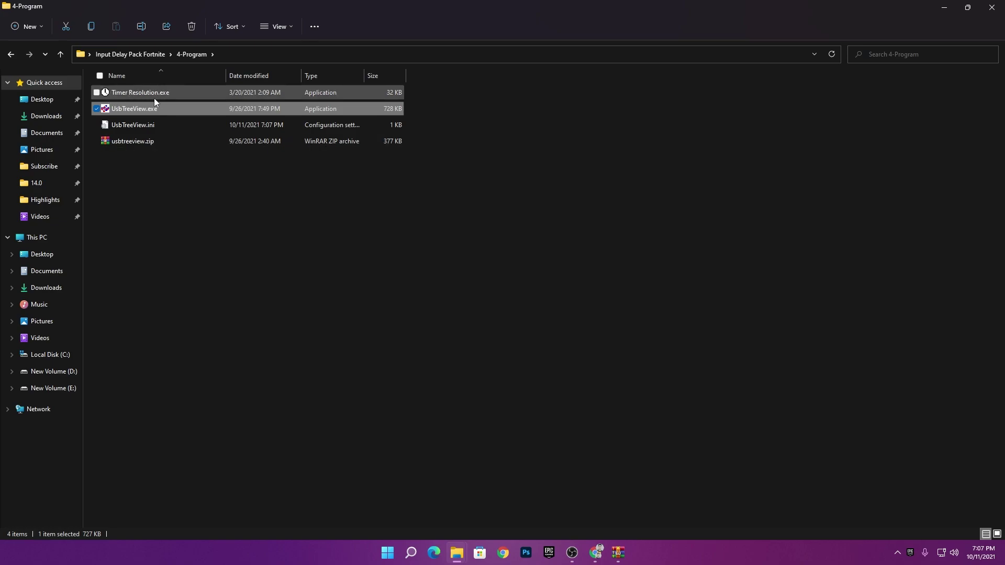
Step: Move Timer Resolution.exe from 4-Program onto the desktop and run it as administrator
double_click(340, 4)
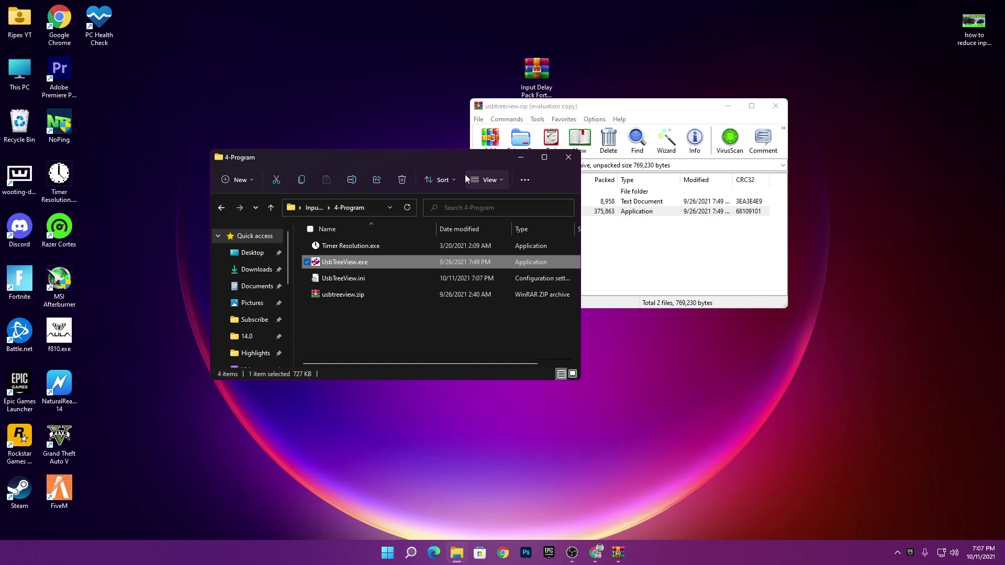
mouse_move(345, 249)
left_mouse_down()
mouse_move(108, 189)
mouse_move(340, 249)
left_mouse_up()
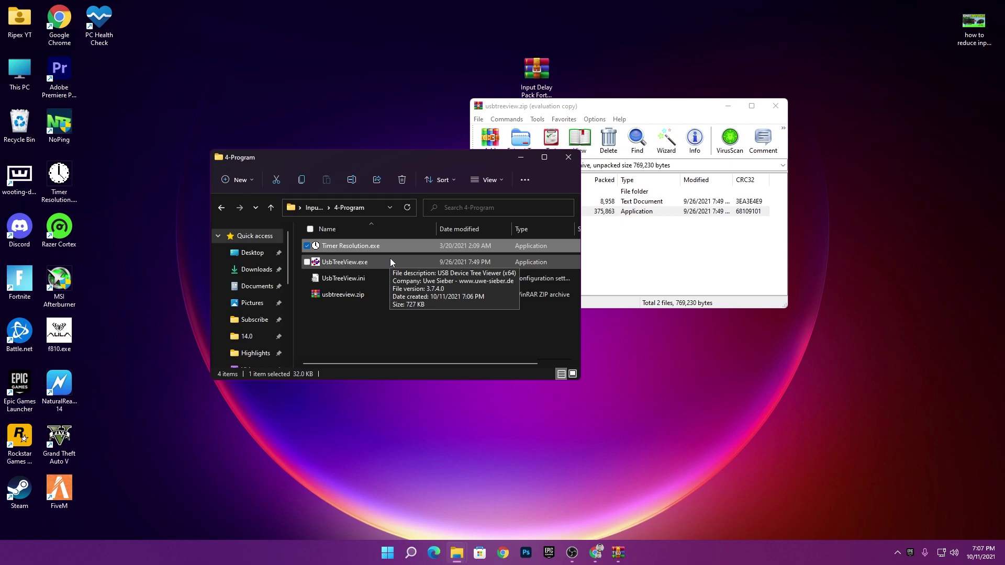
right_click(58, 179)
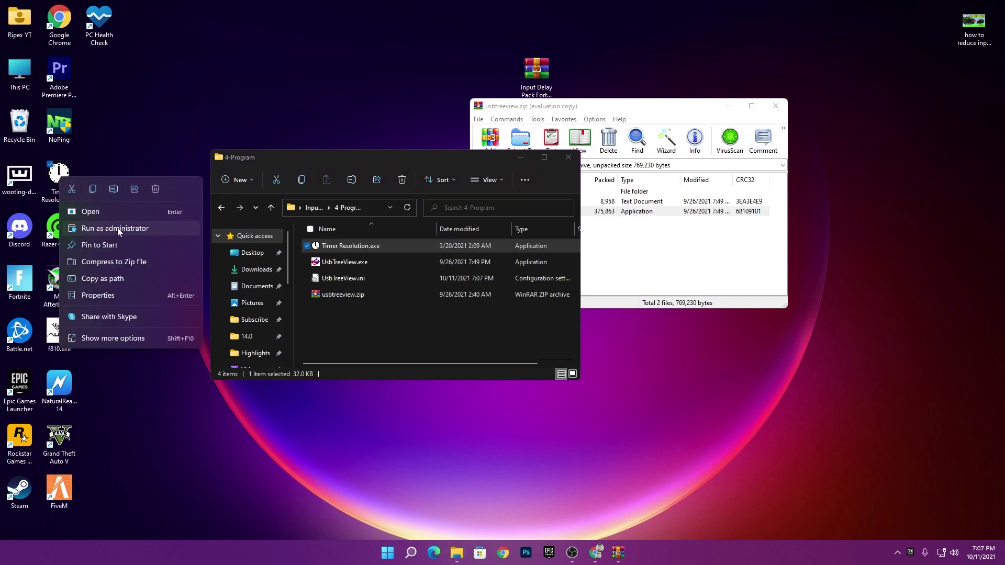
left_click(117, 228)
Step: Set Timer Resolution to Maximum (0.499 ms) and return Explorer to the Input Delay Pack Fortnite folder
left_click(451, 364)
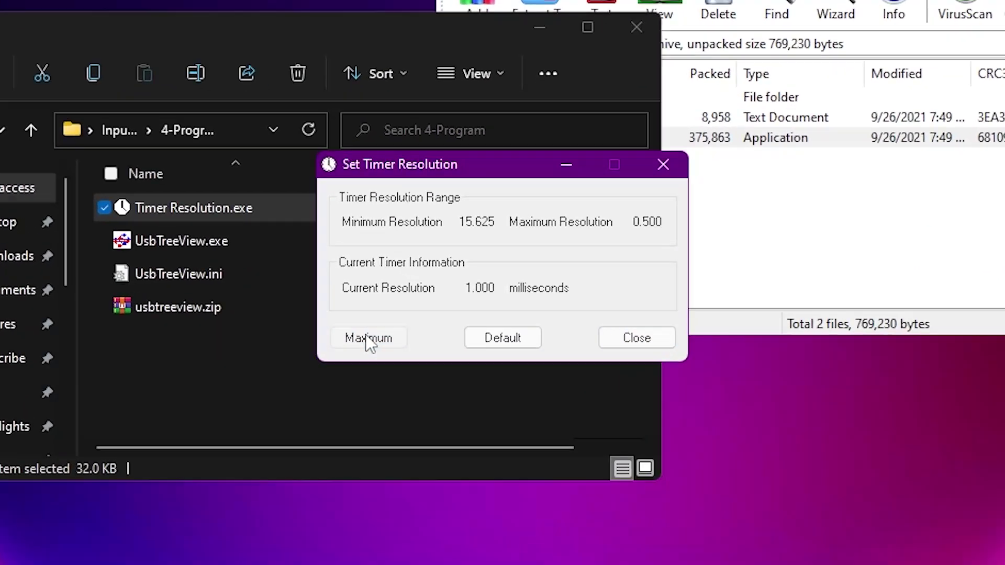
left_click(433, 310)
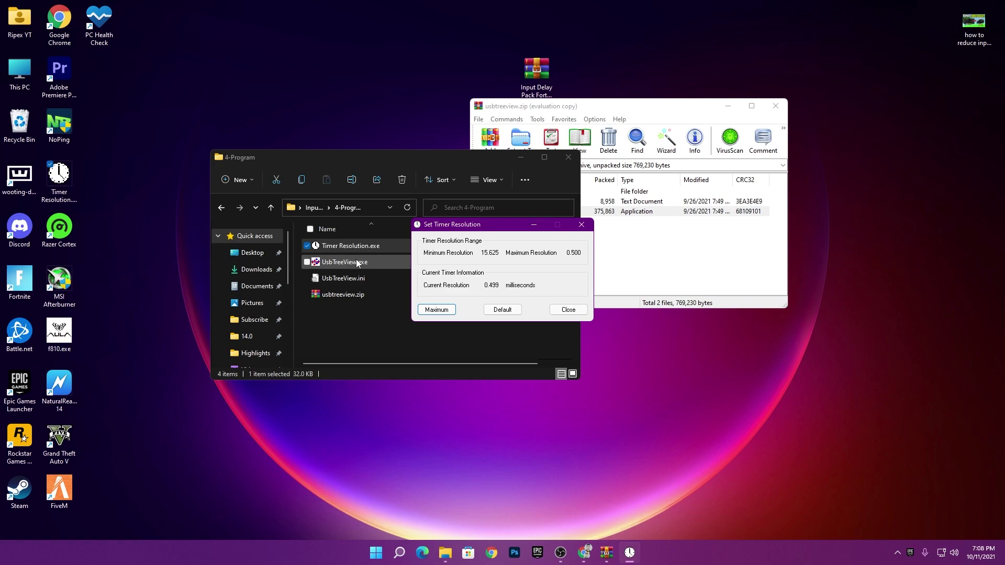
left_click(314, 208)
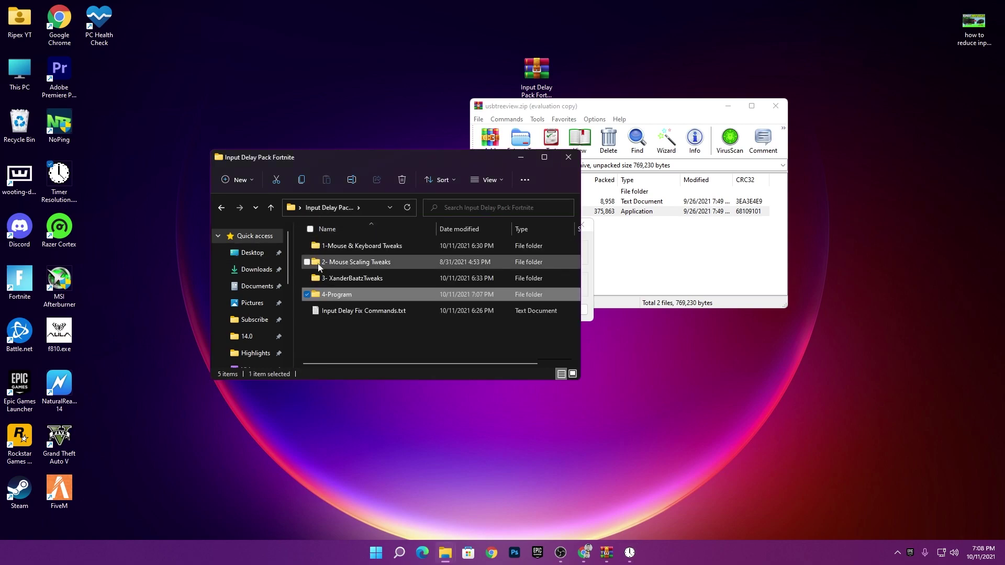